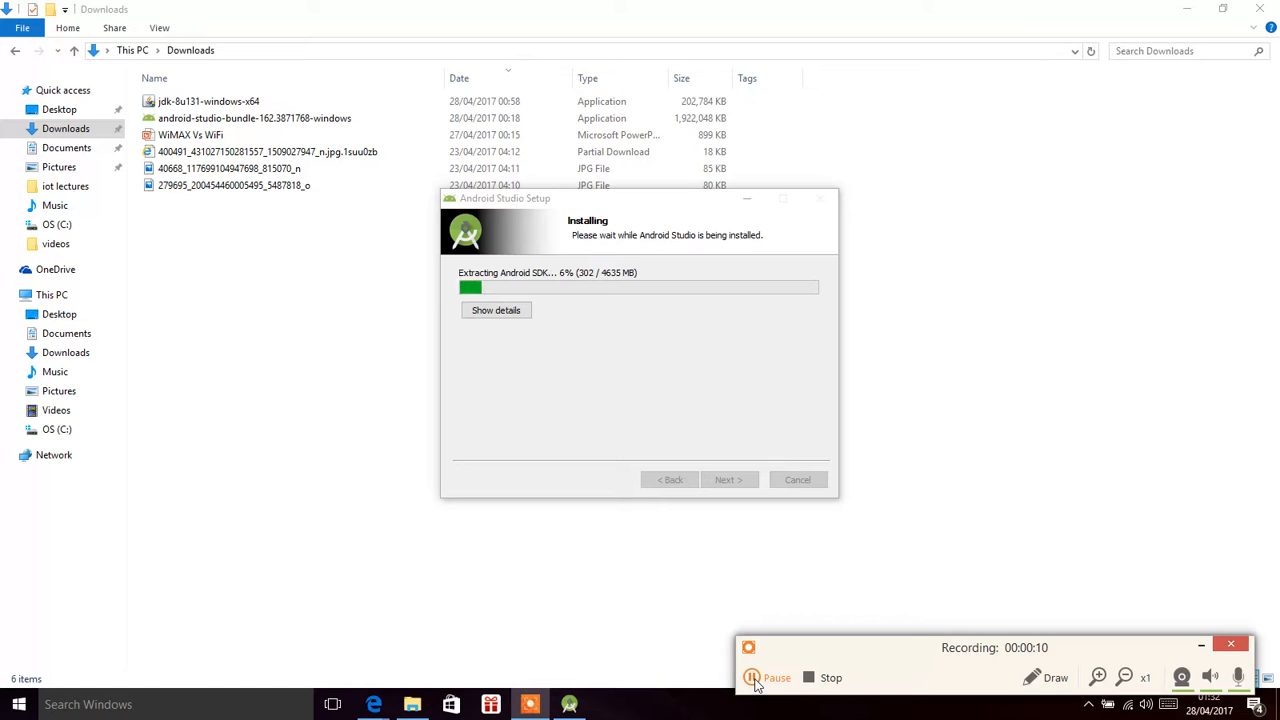
{"action": "left_click", "coordinate": [757, 683]}
{"action": "left_click", "coordinate": [757, 683]}
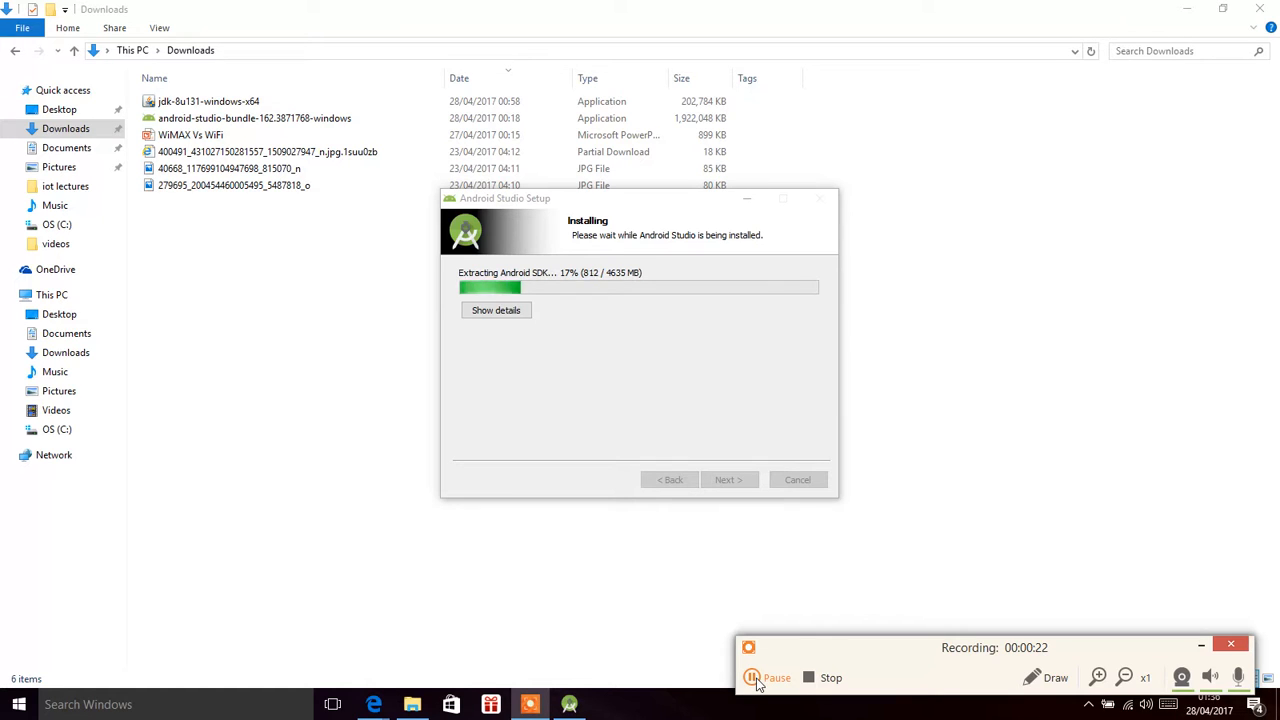
{"action": "left_click", "coordinate": [755, 680]}
{"action": "left_click", "coordinate": [753, 680]}
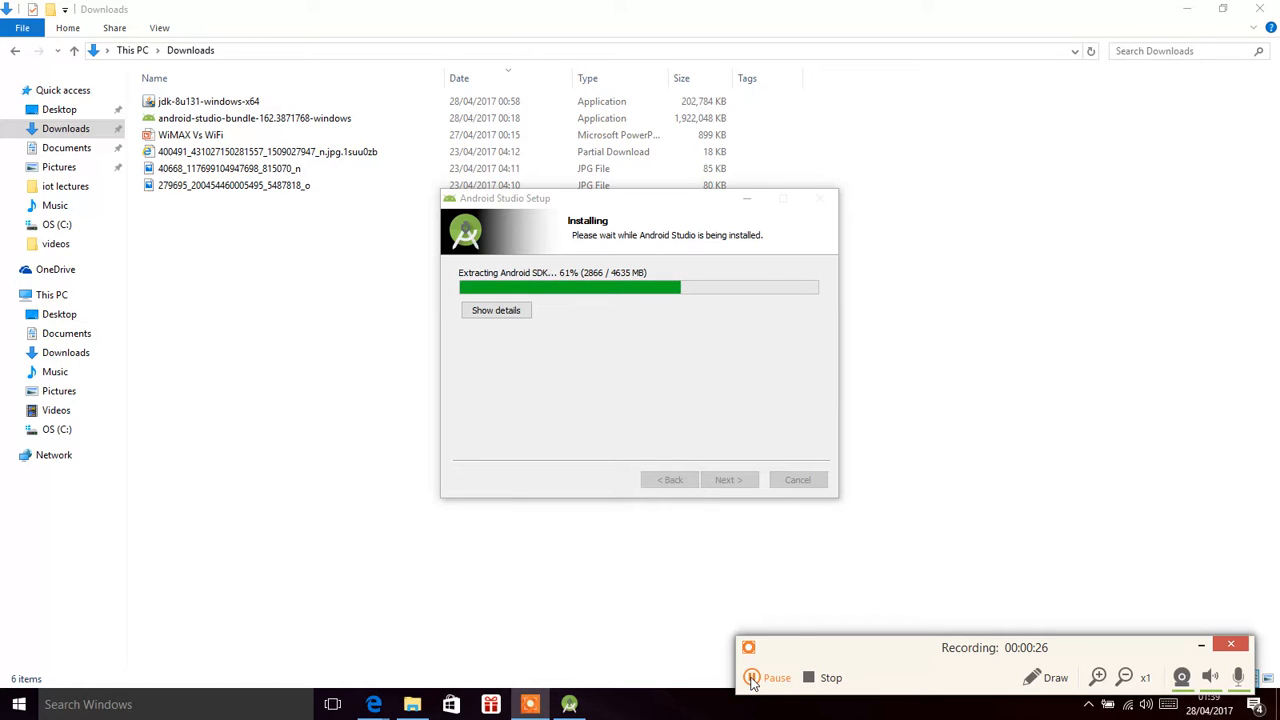
{"action": "left_click", "coordinate": [752, 678]}
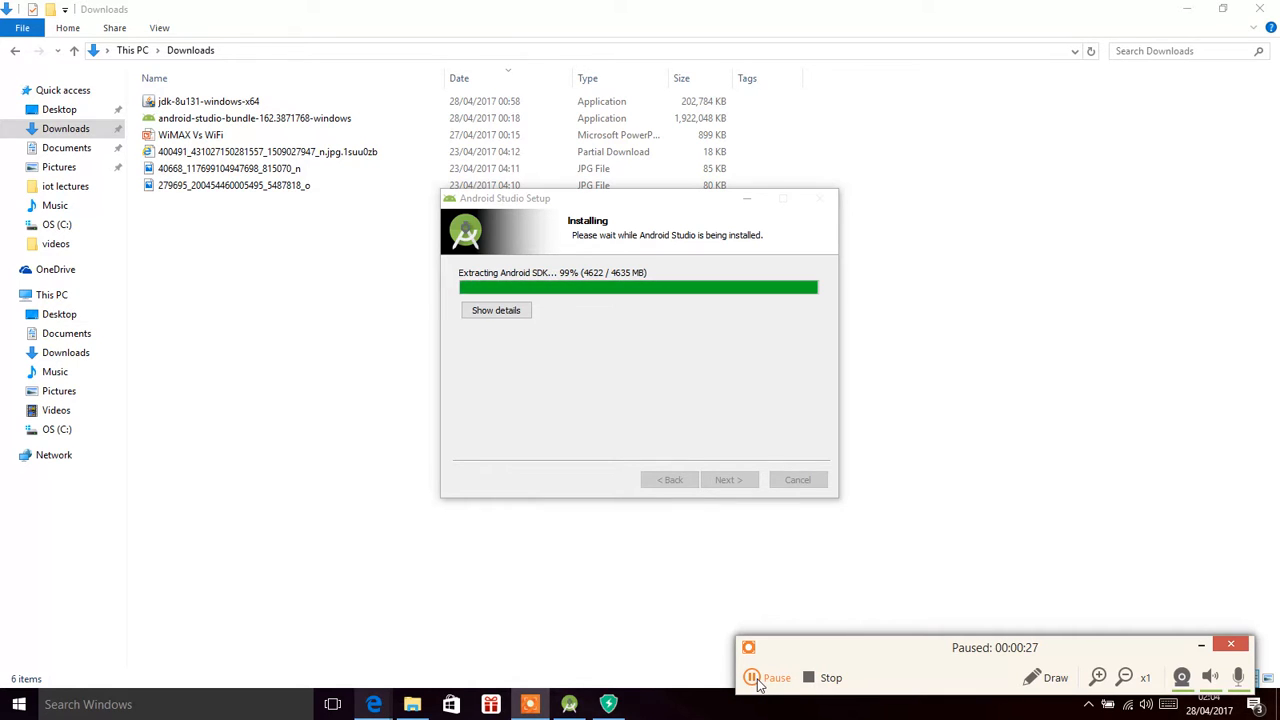
{"action": "left_click", "coordinate": [755, 680]}
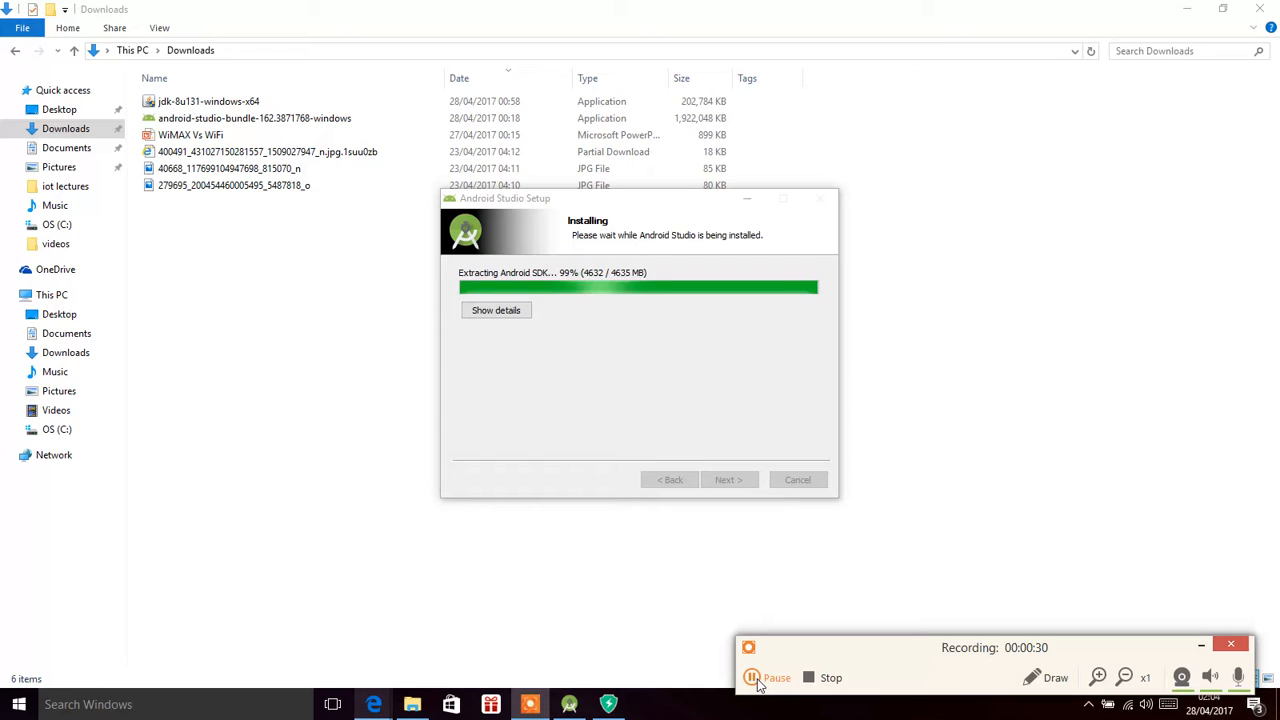
{"action": "left_click", "coordinate": [752, 678]}
{"action": "left_click", "coordinate": [752, 678]}
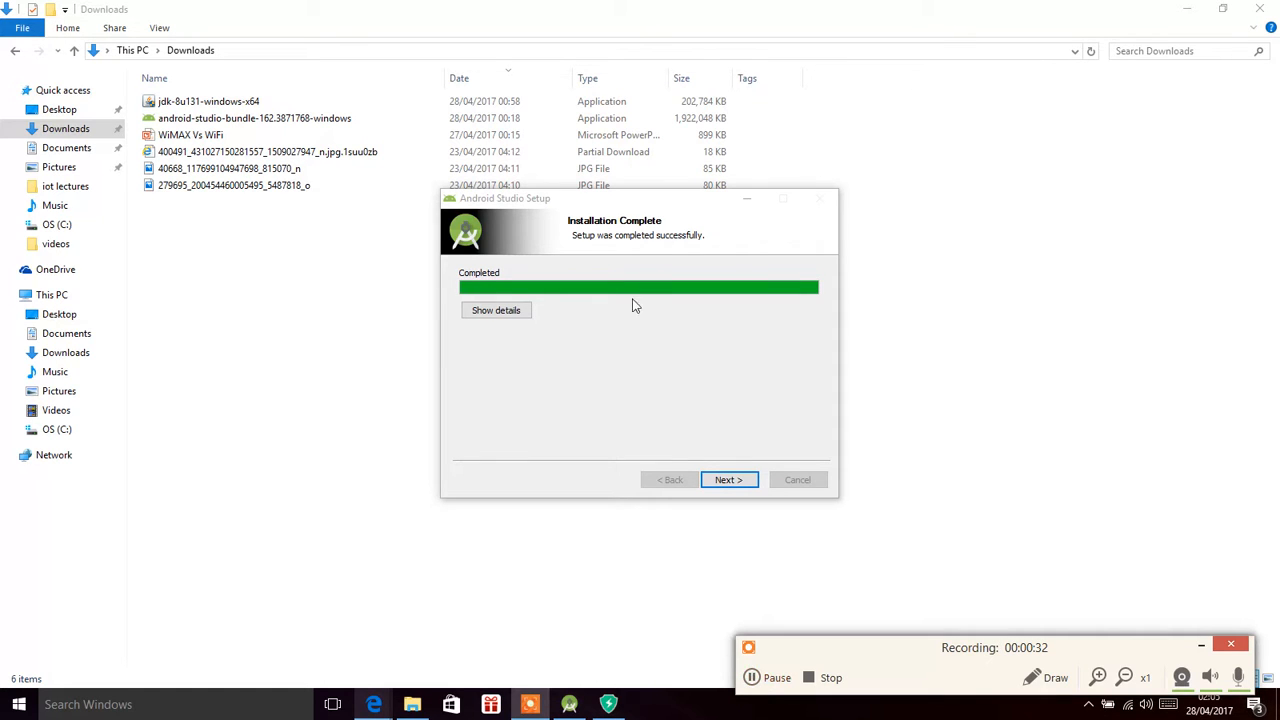
Complete the Android Studio installer and launch Android Studio on finishing
{"action": "left_click", "coordinate": [728, 480]}
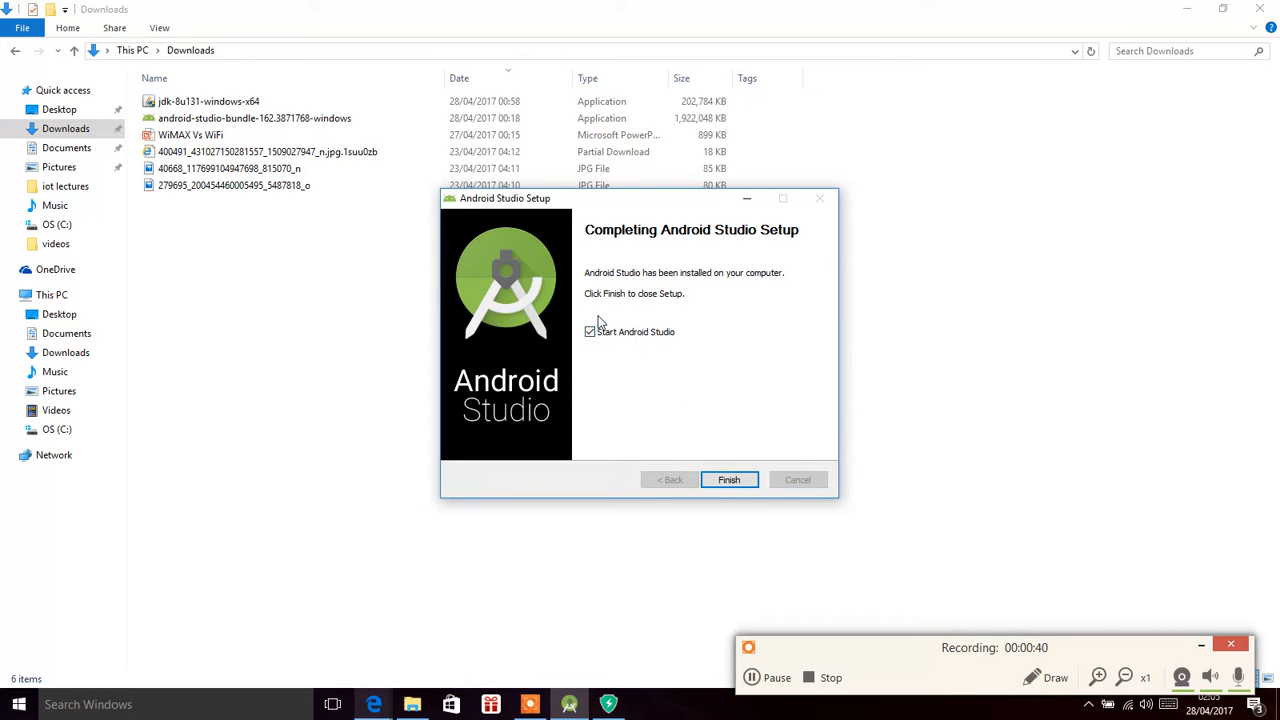
{"action": "left_click", "coordinate": [729, 480]}
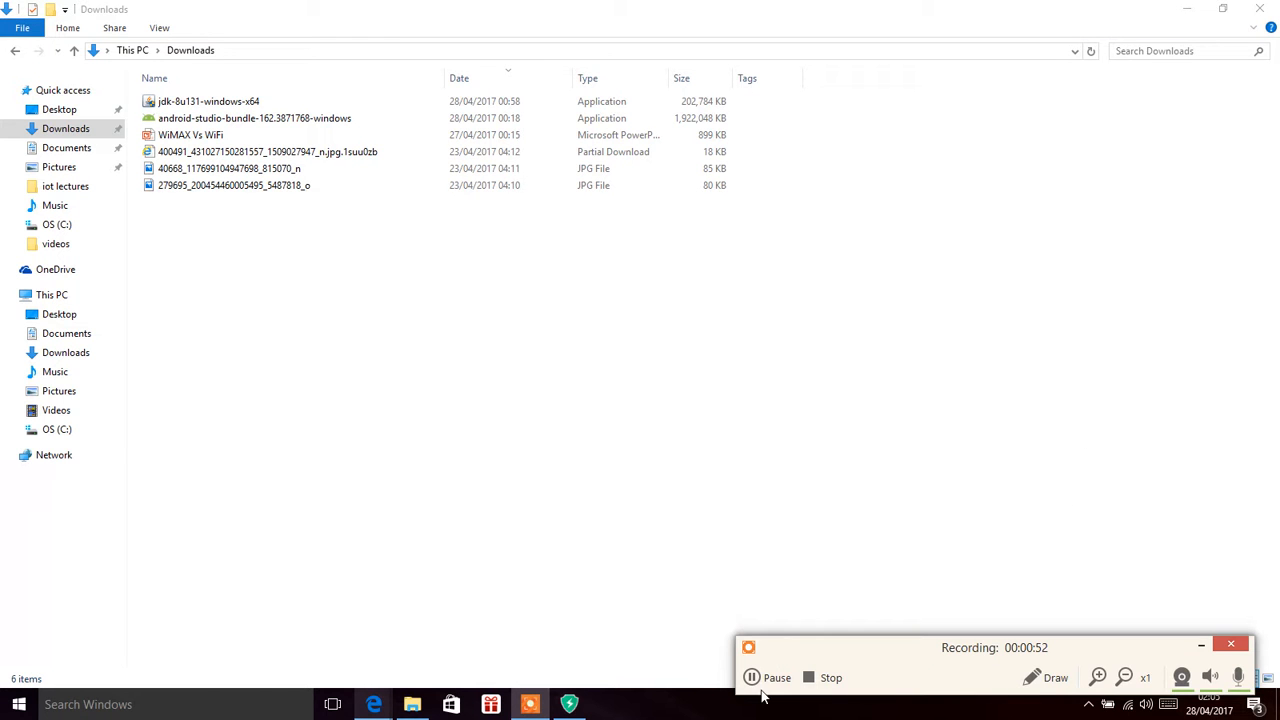
{"action": "left_click", "coordinate": [752, 678]}
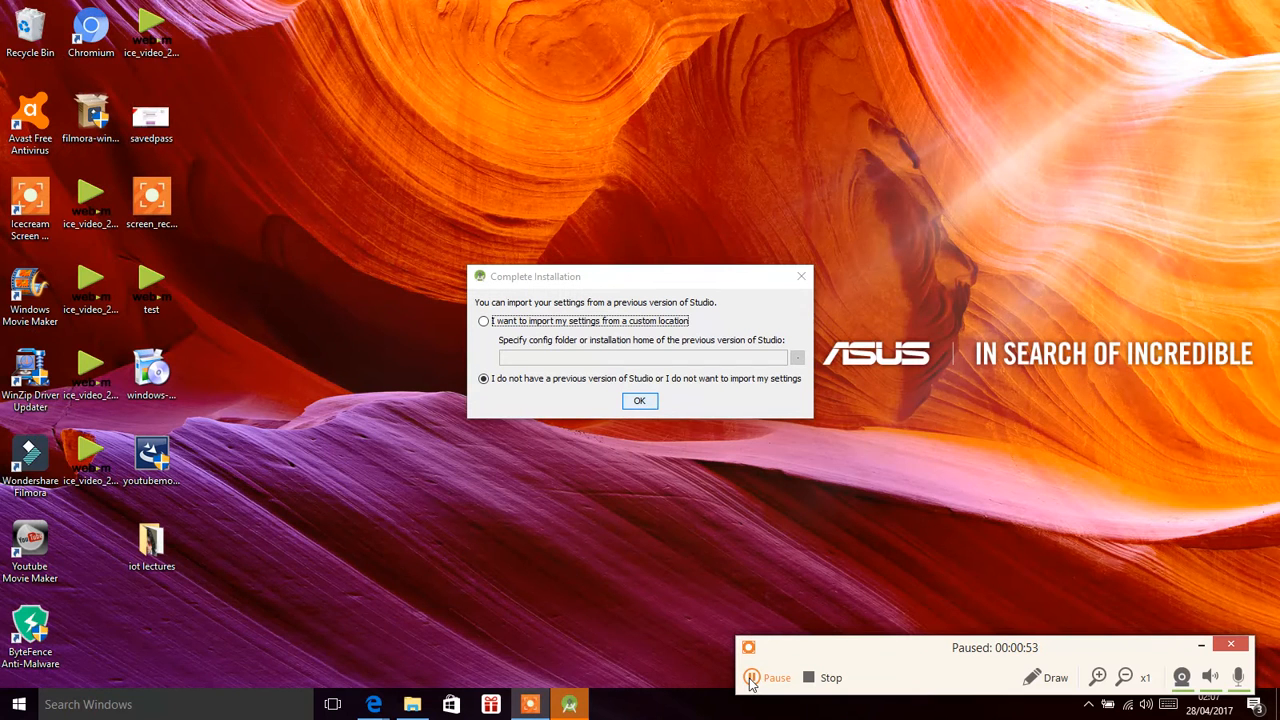
{"action": "left_click", "coordinate": [752, 678]}
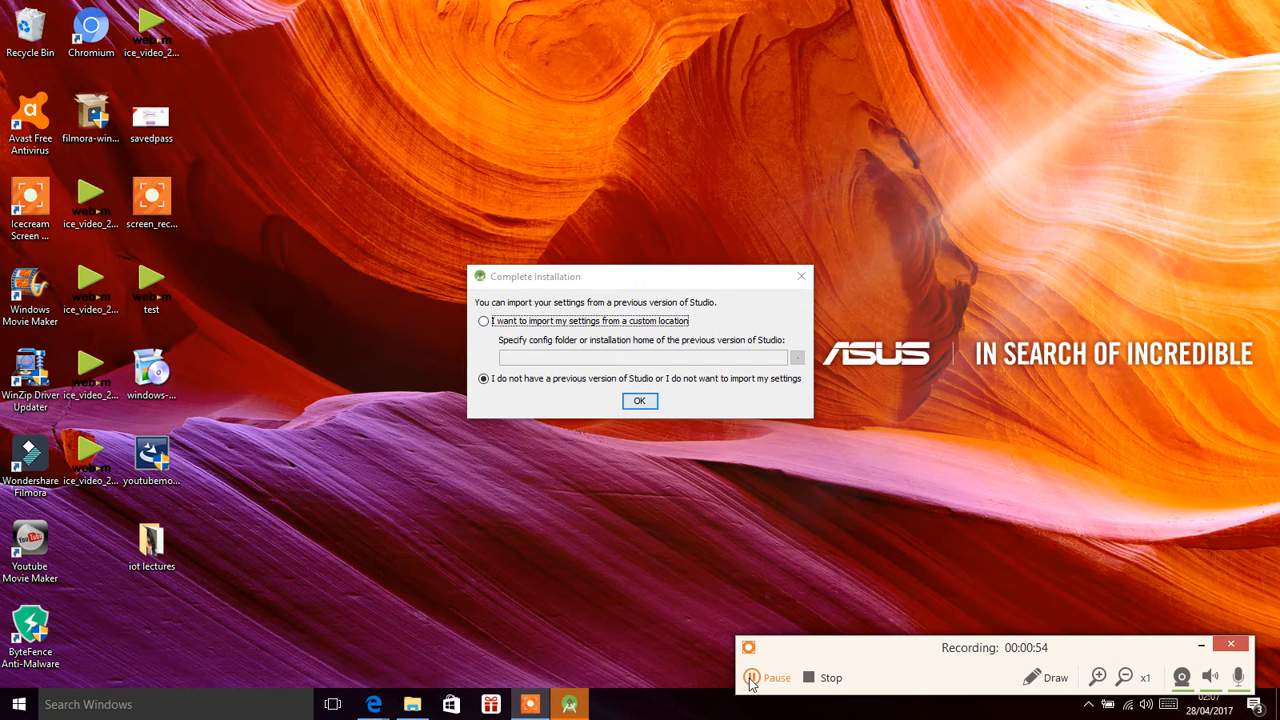
Complete the first launch dialog without importing settings from a previous version of Studio
{"action": "left_click", "coordinate": [521, 279]}
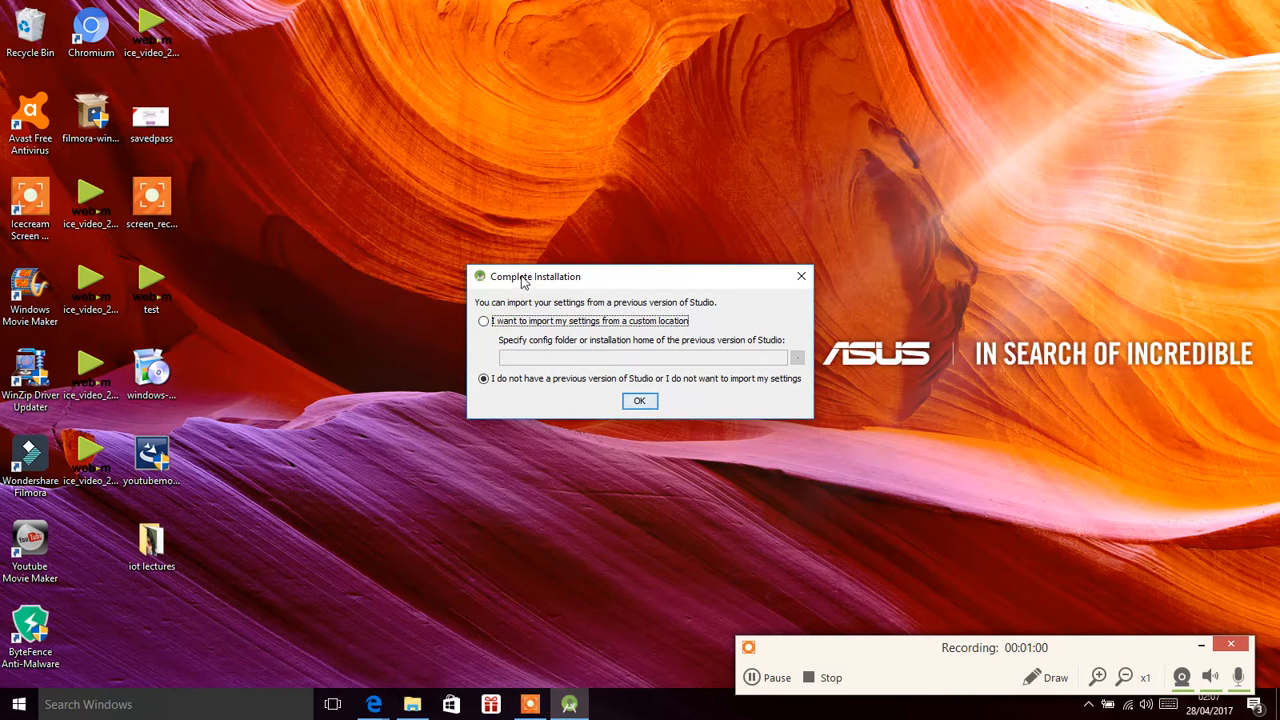
{"action": "left_click_drag", "start_coordinate": [521, 279], "coordinate": [506, 277]}
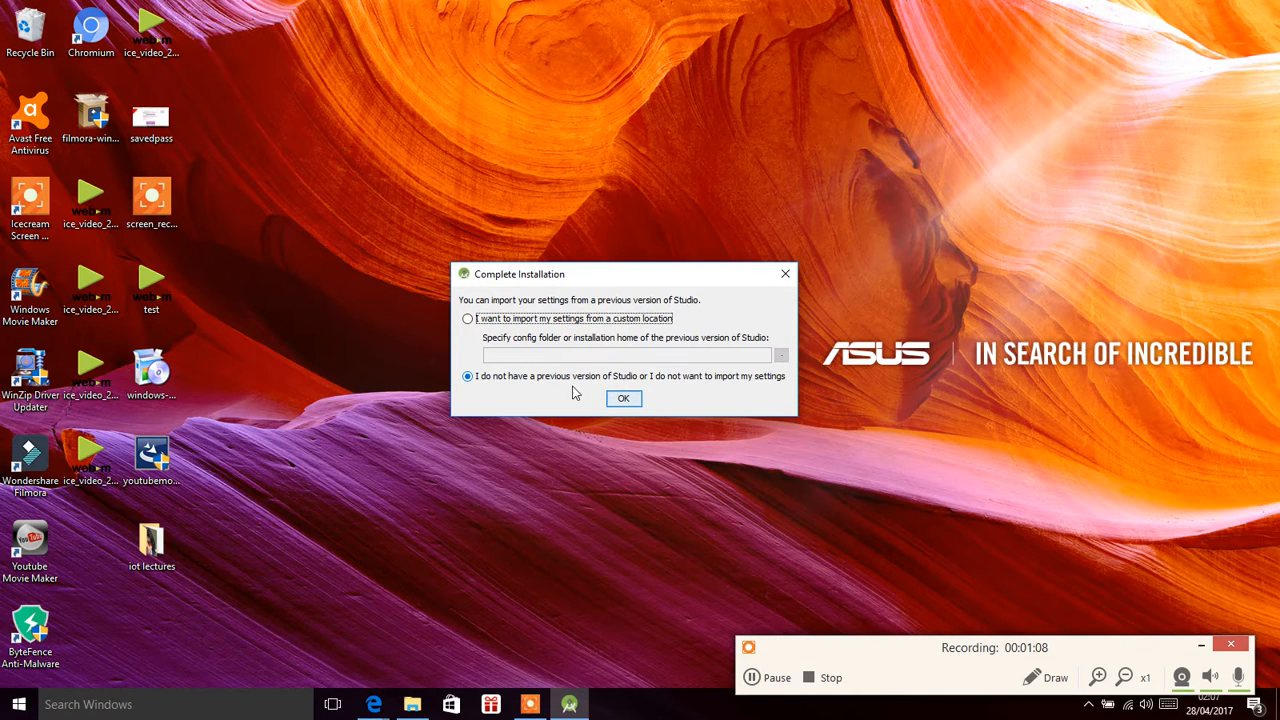
{"action": "left_click", "coordinate": [624, 399]}
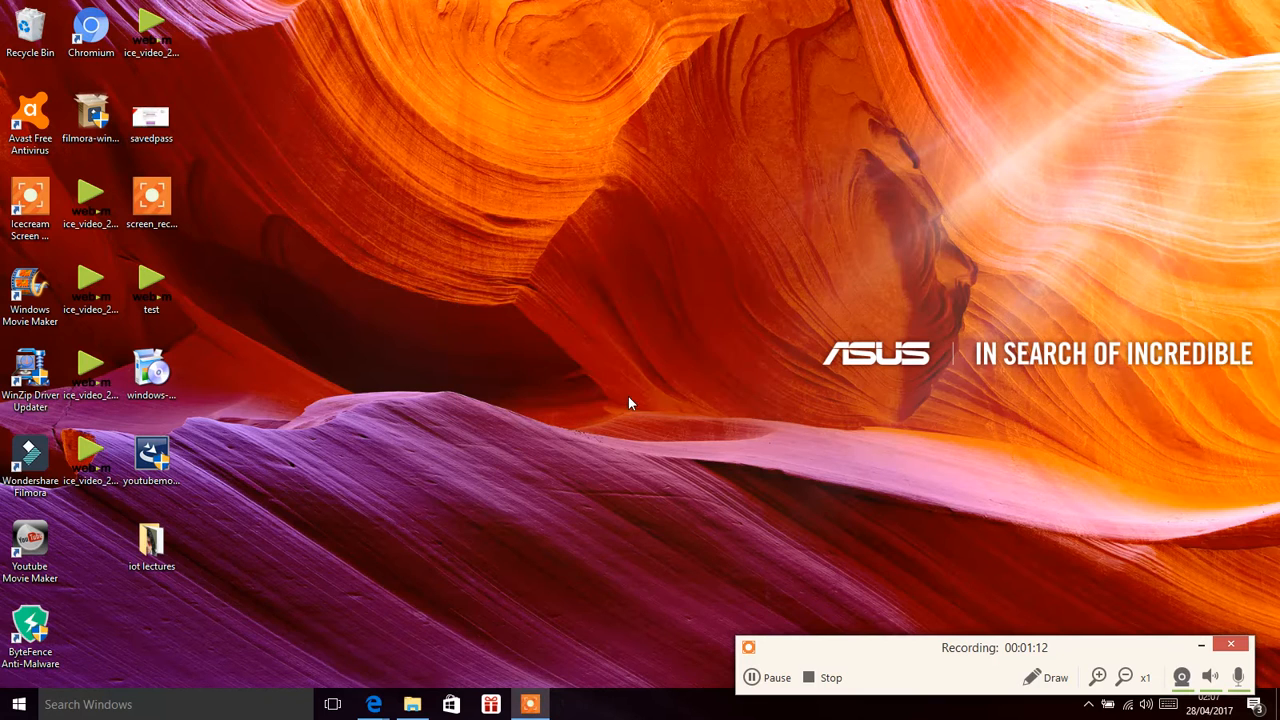
{"action": "left_click", "coordinate": [752, 678]}
{"action": "left_click", "coordinate": [756, 678]}
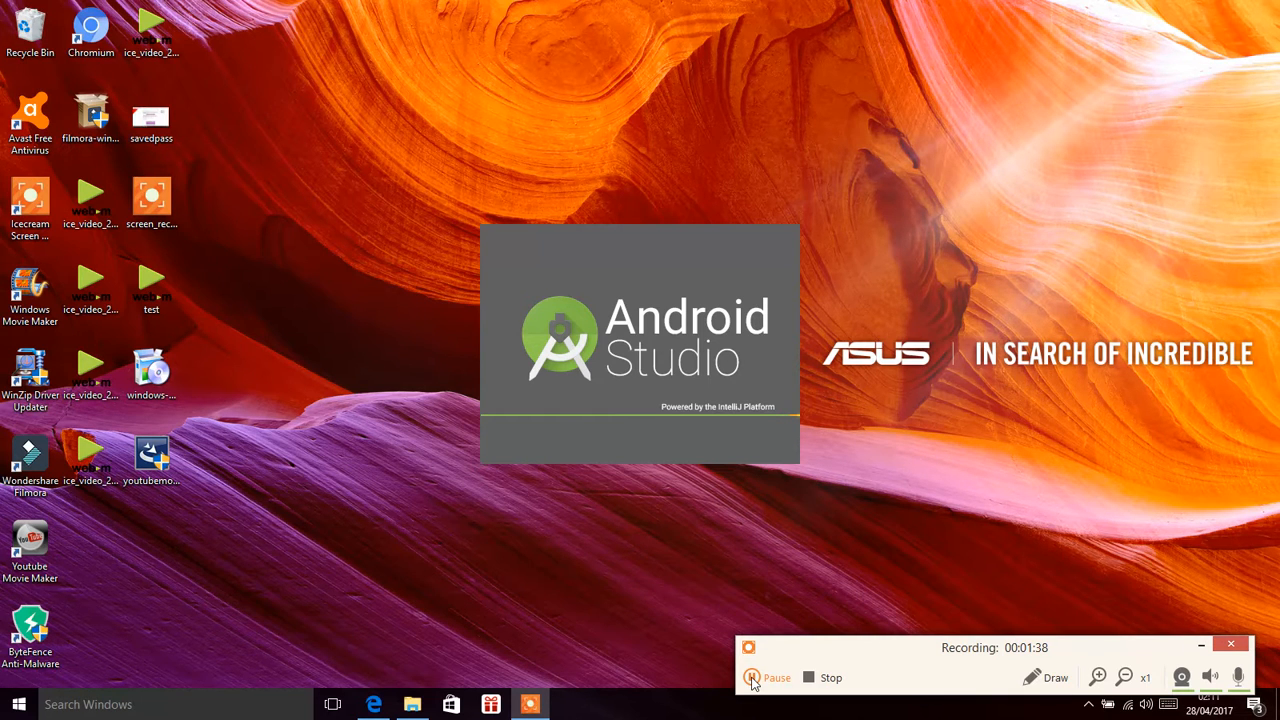
{"action": "left_click", "coordinate": [752, 682]}
{"action": "left_click", "coordinate": [752, 682]}
{"action": "left_click", "coordinate": [752, 682]}
{"action": "left_click", "coordinate": [752, 682]}
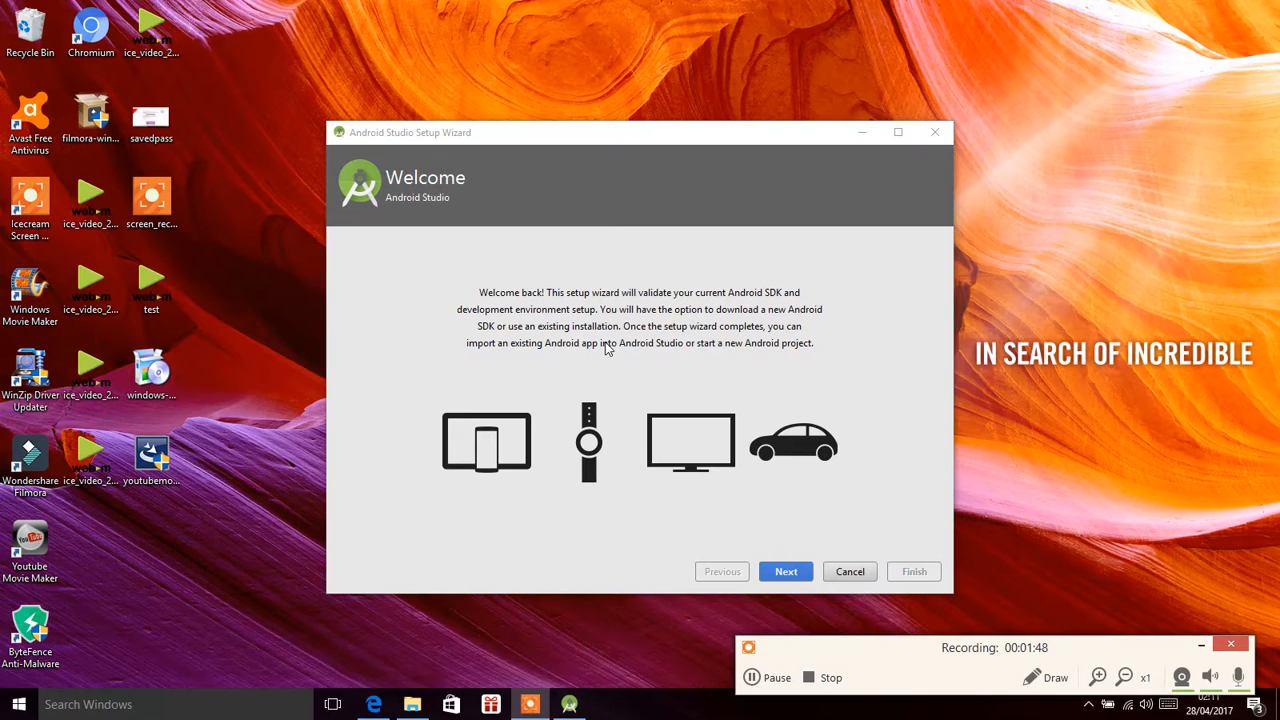
Go through the setup wizard with the Standard install type and start downloading the SDK components
{"action": "left_click", "coordinate": [786, 572]}
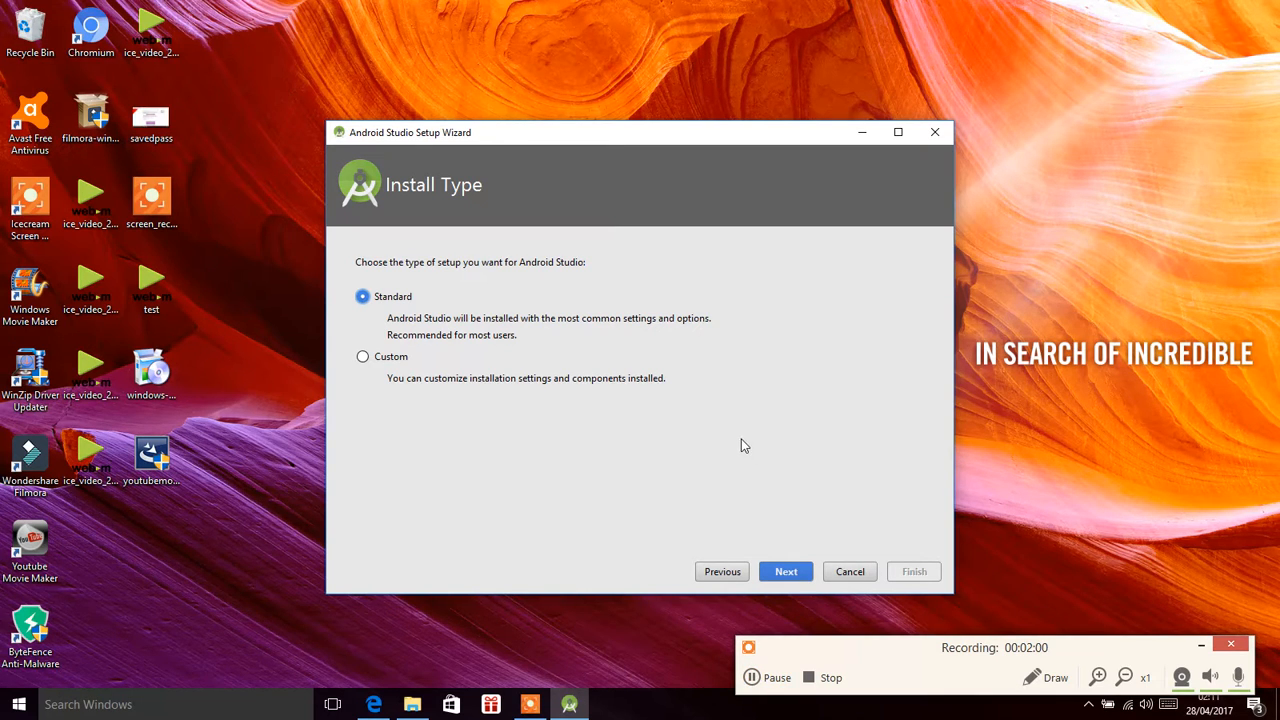
{"action": "left_click", "coordinate": [788, 570]}
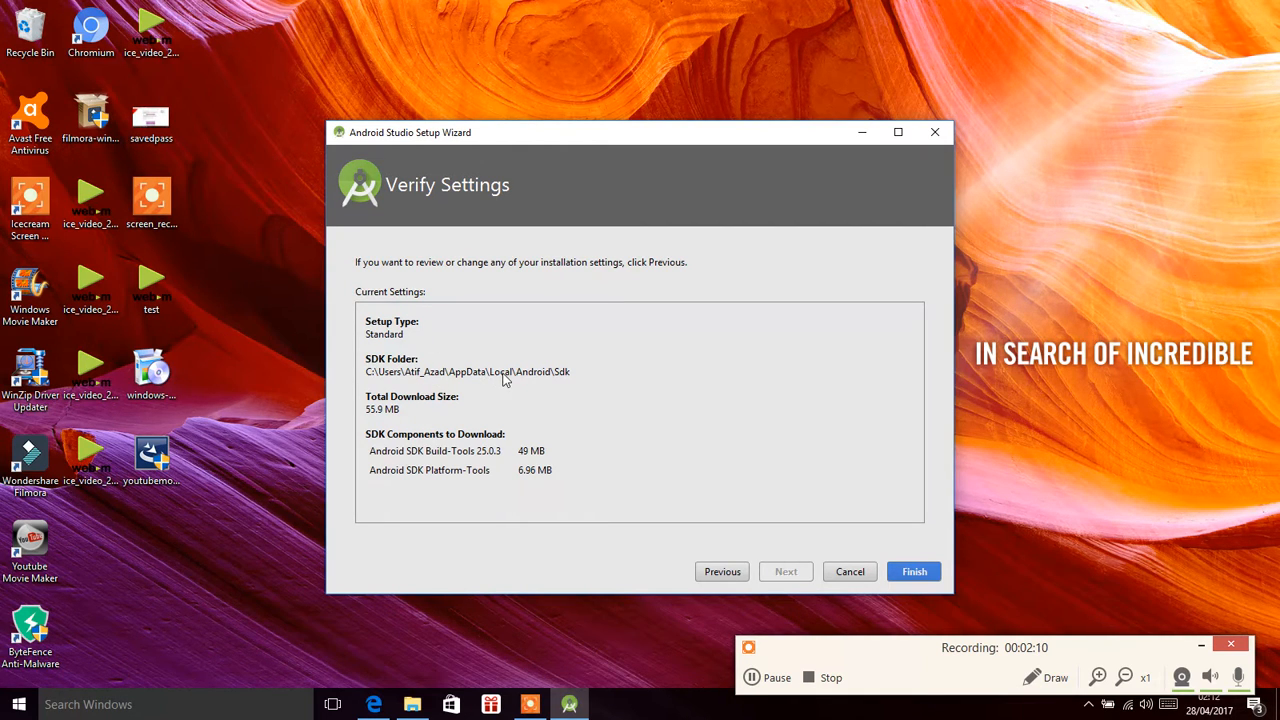
{"action": "left_click", "coordinate": [916, 572]}
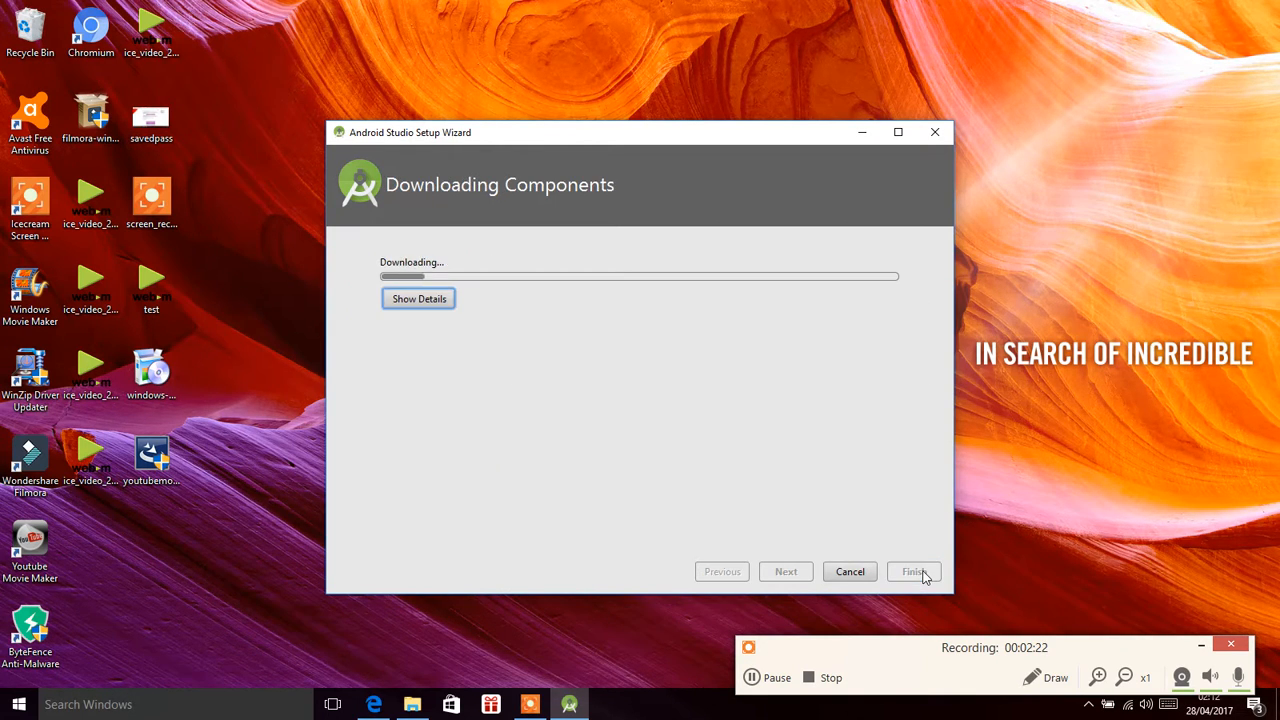
{"action": "left_click", "coordinate": [750, 683]}
{"action": "left_click", "coordinate": [755, 682]}
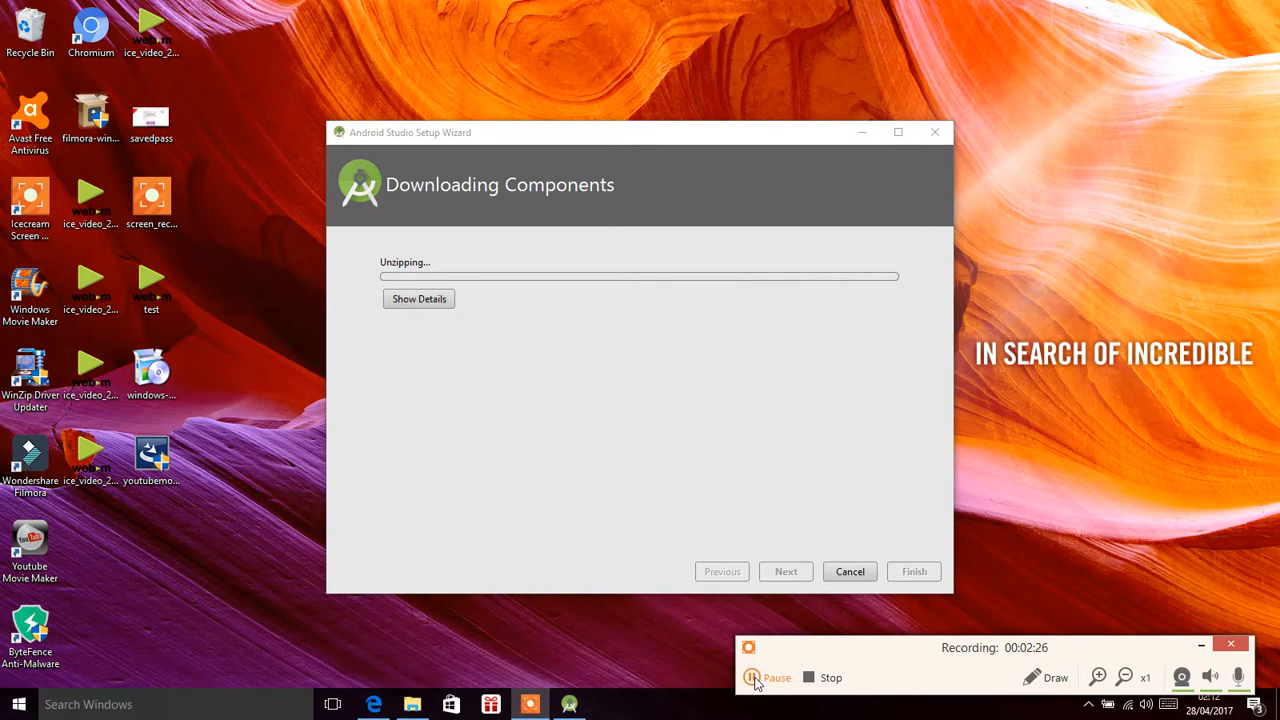
{"action": "left_click", "coordinate": [755, 680]}
{"action": "left_click", "coordinate": [758, 681]}
{"action": "left_click", "coordinate": [752, 677]}
{"action": "left_click", "coordinate": [752, 677]}
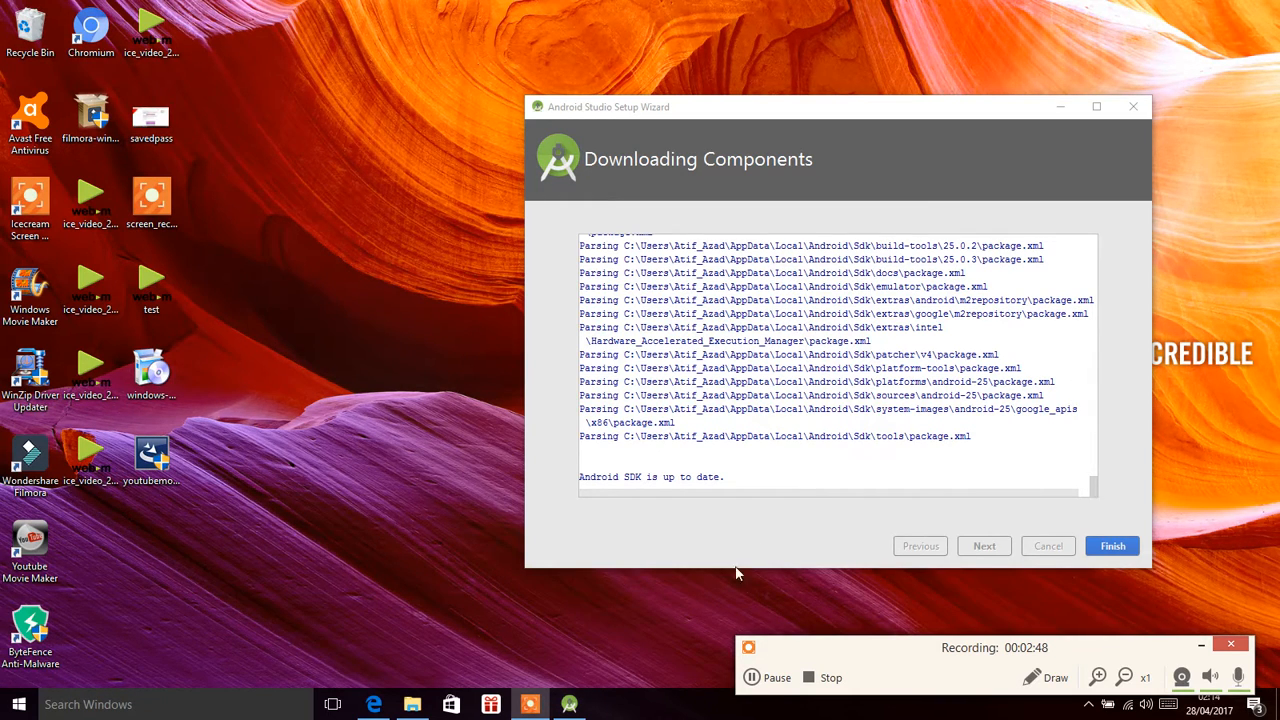
{"action": "left_click", "coordinate": [373, 704]}
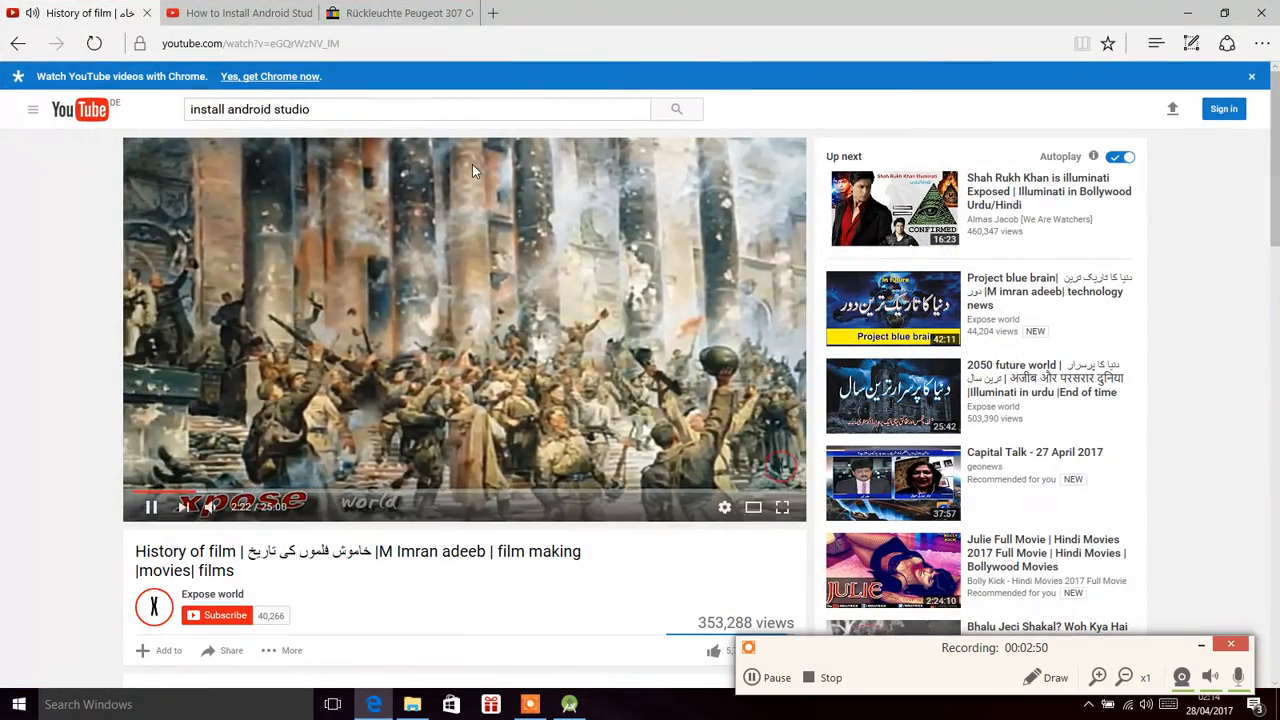
{"action": "left_click", "coordinate": [1188, 13]}
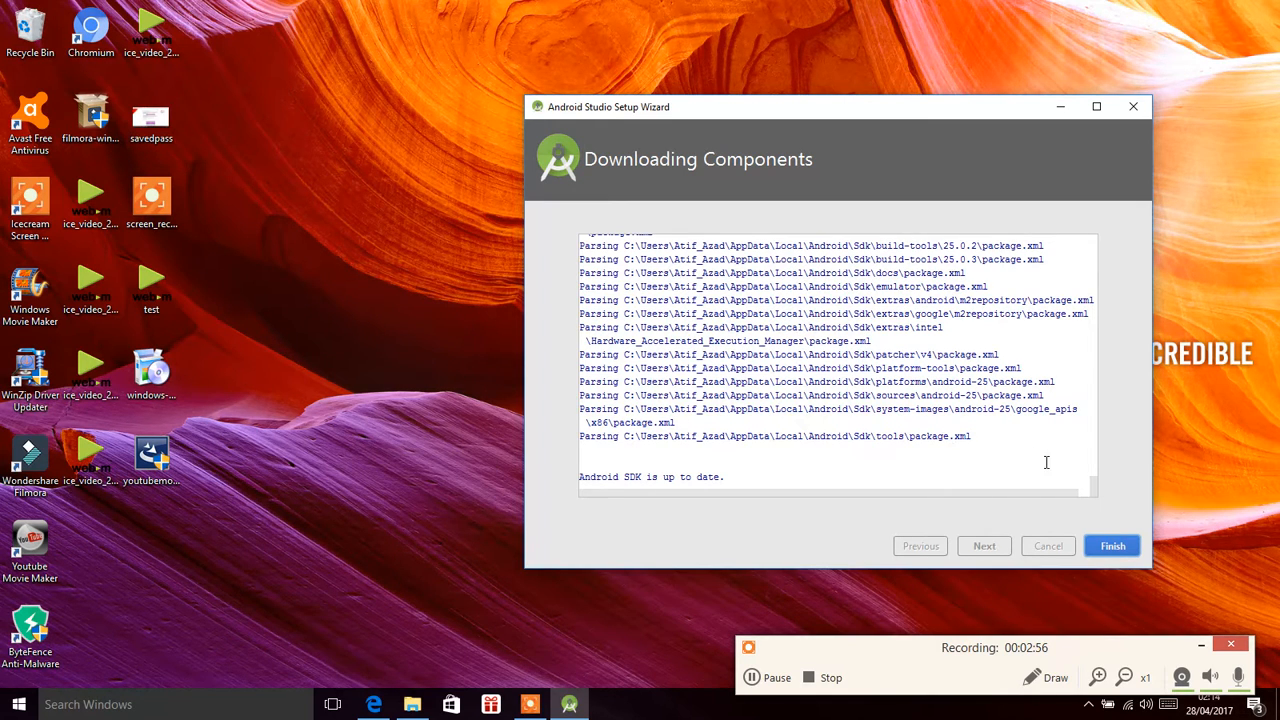
Finish the setup wizard after the component download and start a new Android Studio project
{"action": "left_click_drag", "start_coordinate": [1072, 493], "coordinate": [1090, 493]}
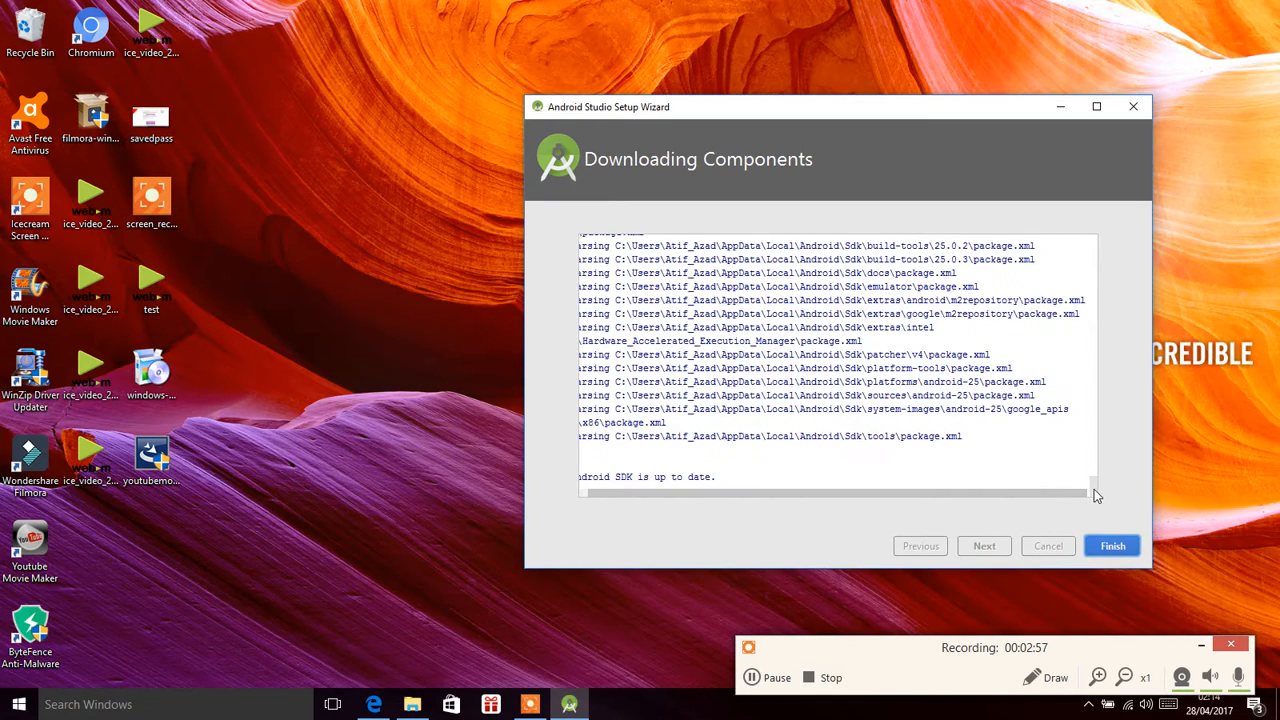
{"action": "left_click", "coordinate": [1111, 541]}
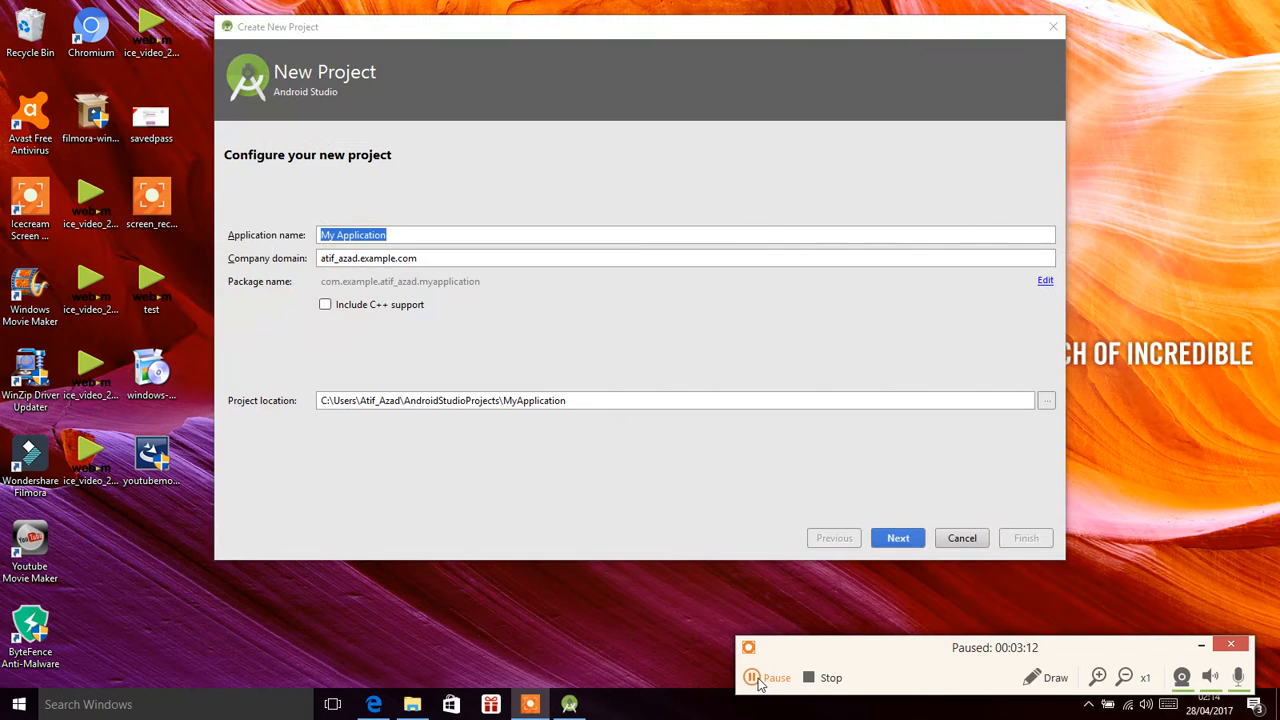
{"action": "left_click", "coordinate": [753, 678]}
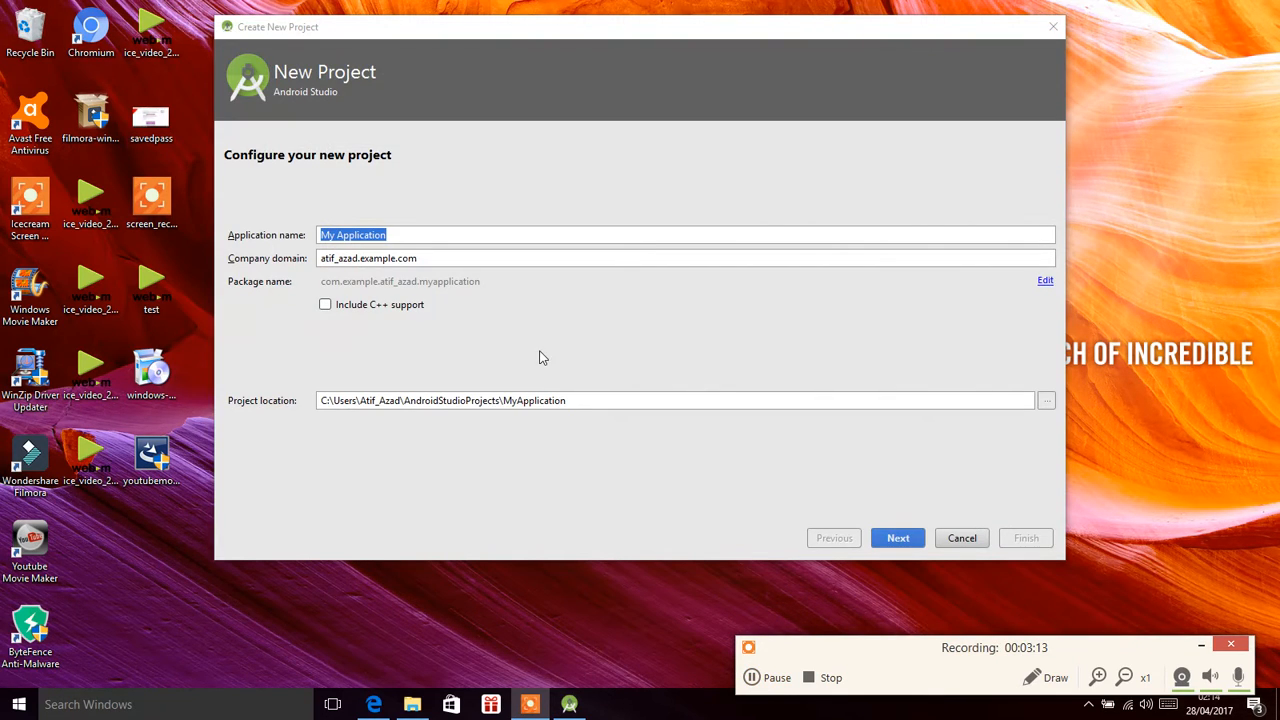
Replace the new project's default application name with FirstTestProj
{"action": "left_click", "coordinate": [419, 238]}
{"action": "key", "text": "BackSpace"}
{"action": "key", "text": "BackSpace"}
{"action": "key", "text": "BackSpace"}
{"action": "key", "text": "BackSpace"}
{"action": "key", "text": "BackSpace"}
{"action": "key", "text": "BackSpace"}
{"action": "key", "text": "BackSpace"}
{"action": "key", "text": "BackSpace"}
{"action": "key", "text": "BackSpace"}
{"action": "key", "text": "BackSpace"}
{"action": "key", "text": "BackSpace"}
{"action": "key", "text": "BackSpace"}
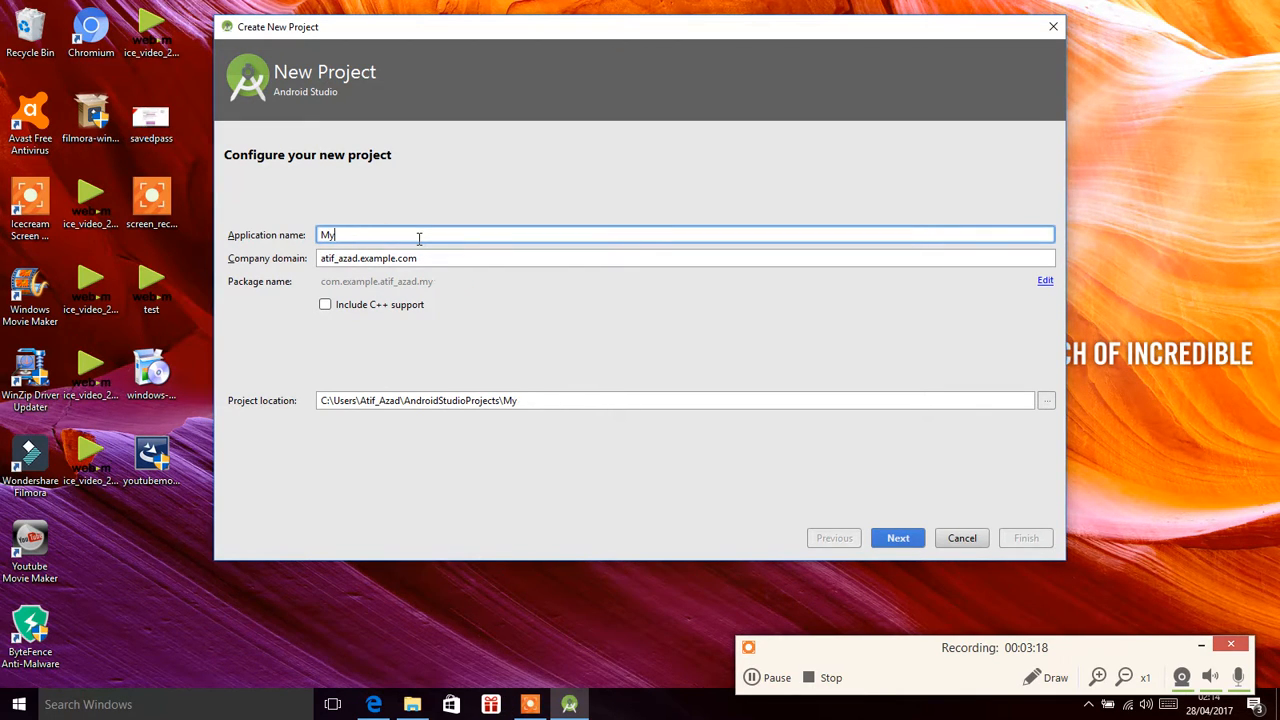
{"action": "key", "text": "BackSpace"}
{"action": "key", "text": "BackSpace"}
{"action": "type", "text": "F"}
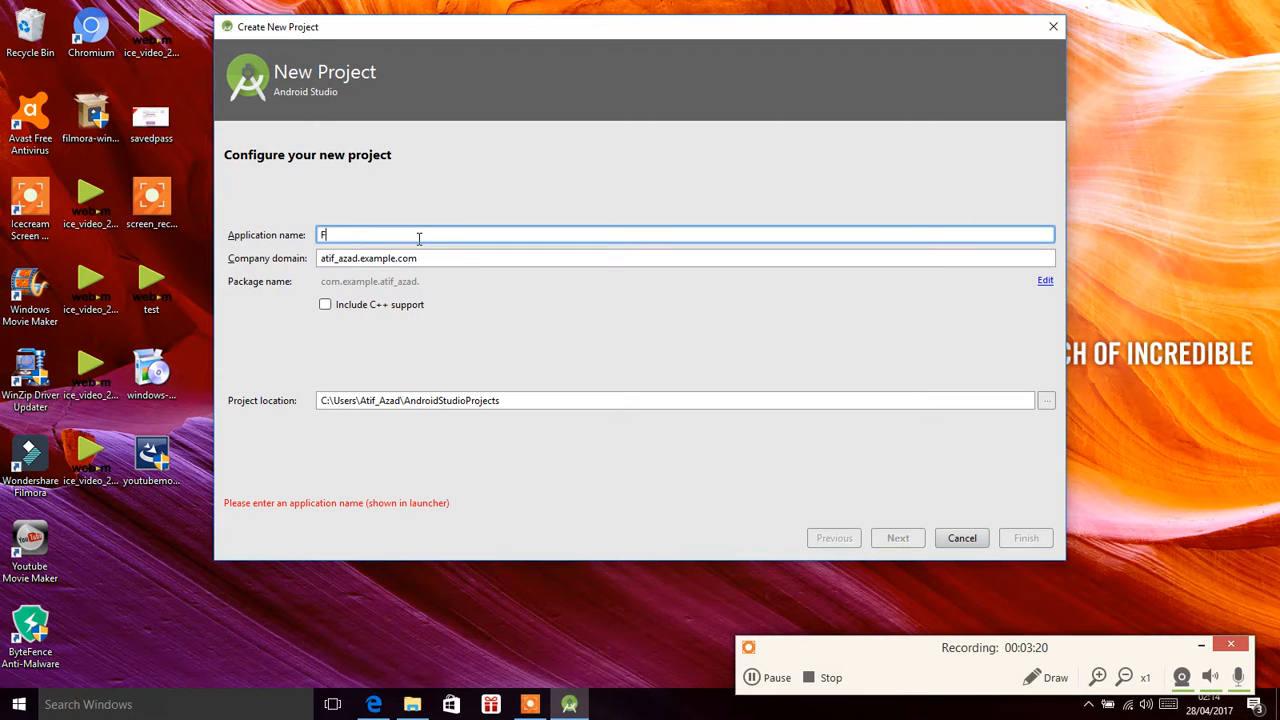
{"action": "type", "text": "irst"}
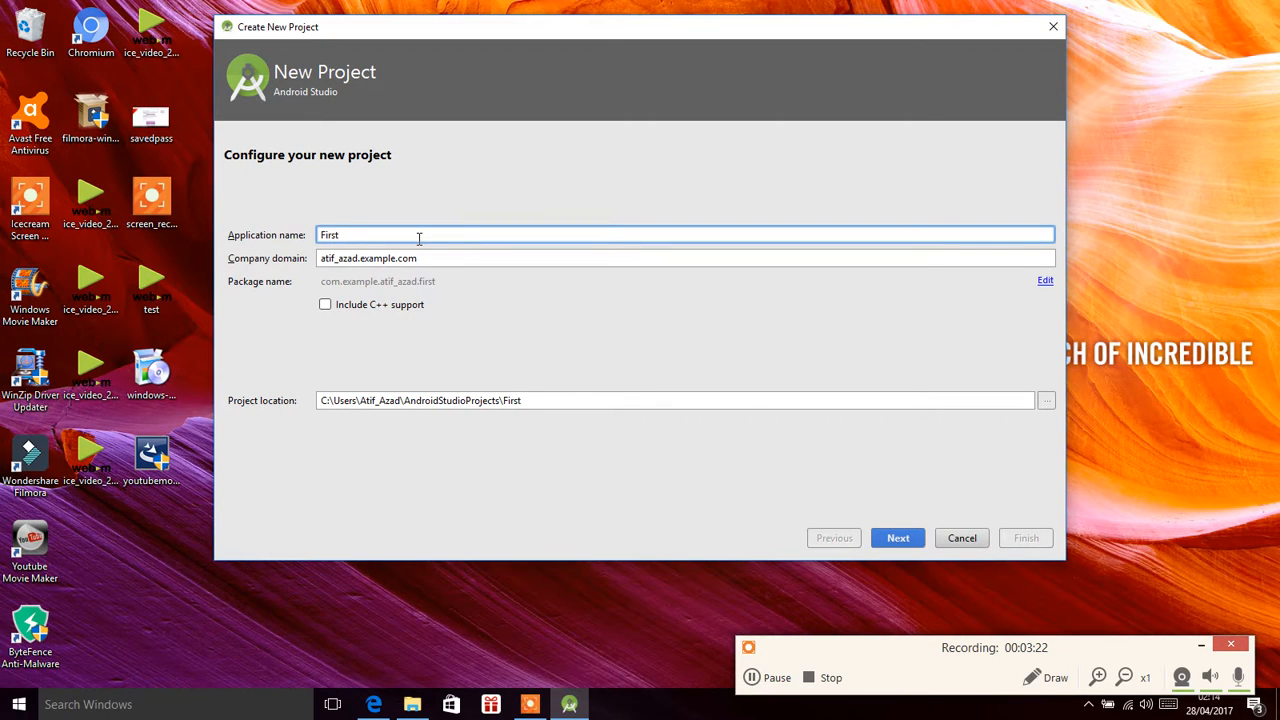
{"action": "type", "text": "TestProje"}
Replace the new project's company domain with myCompany
{"action": "left_click", "coordinate": [419, 258]}
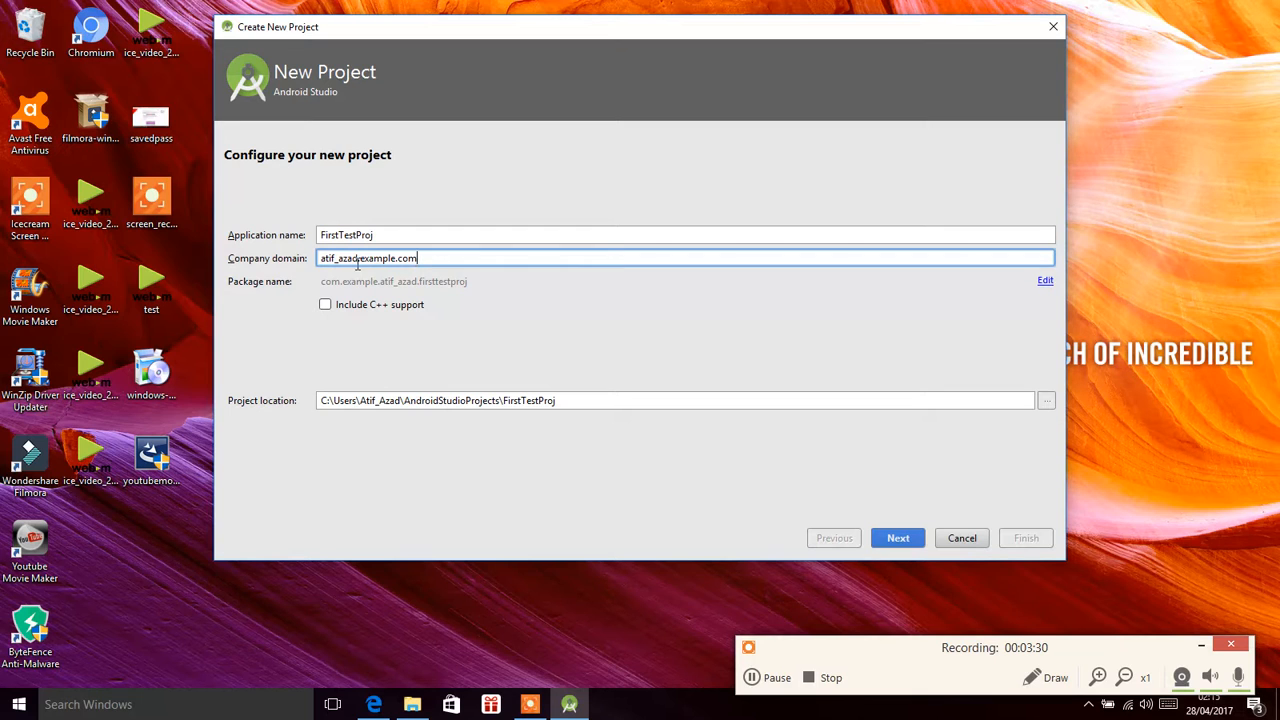
{"action": "left_click_drag", "start_coordinate": [425, 262], "coordinate": [312, 255]}
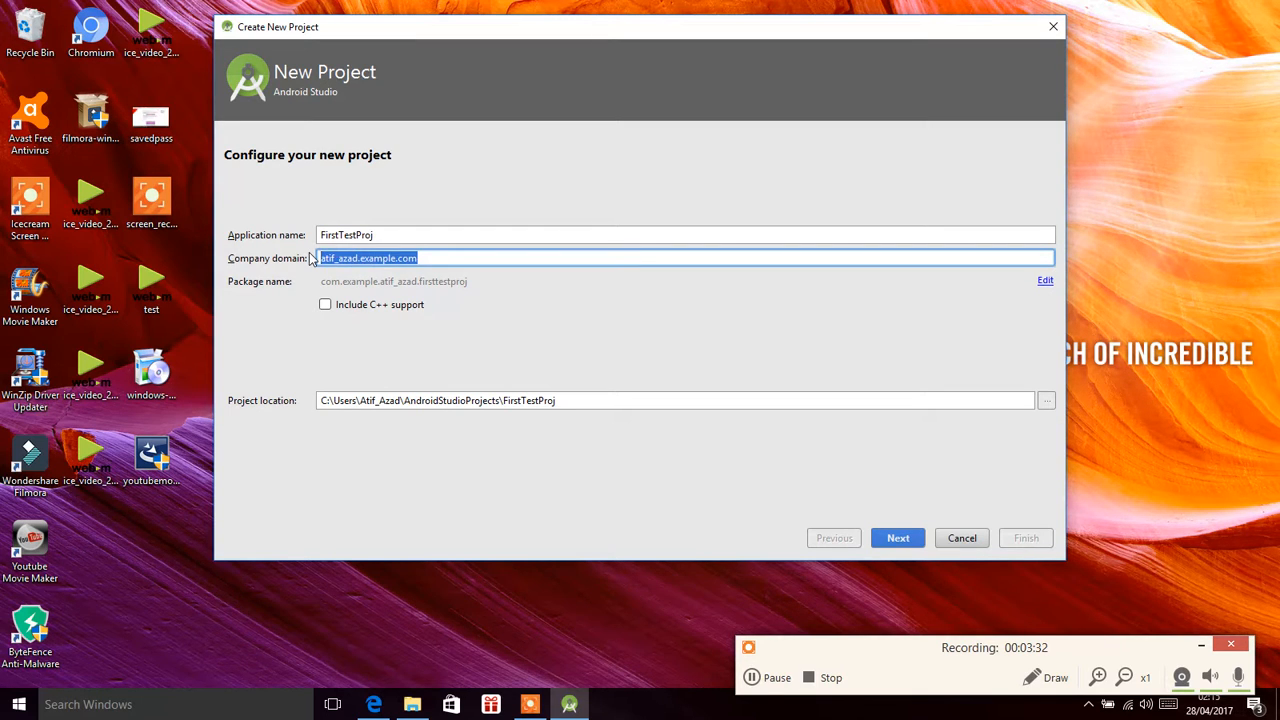
{"action": "type", "text": "mzCompany"}
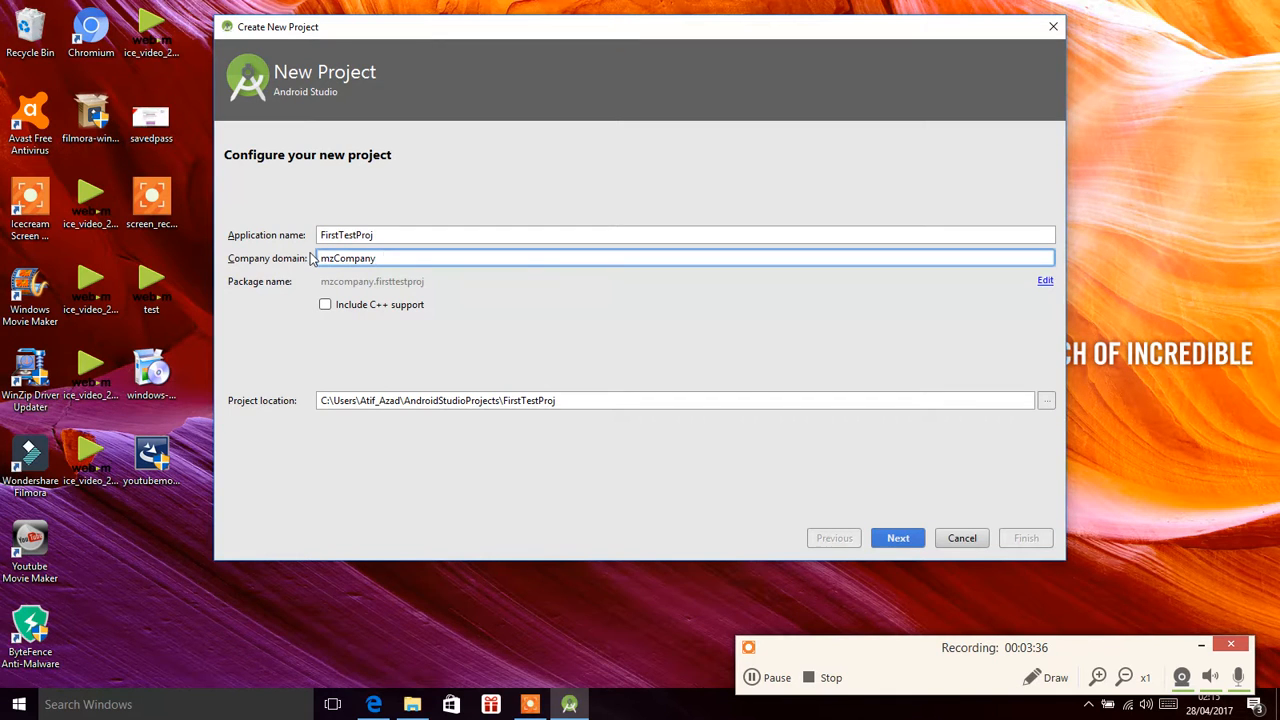
{"action": "left_click", "coordinate": [334, 258]}
{"action": "key", "text": "BackSpace"}
{"action": "type", "text": "y"}
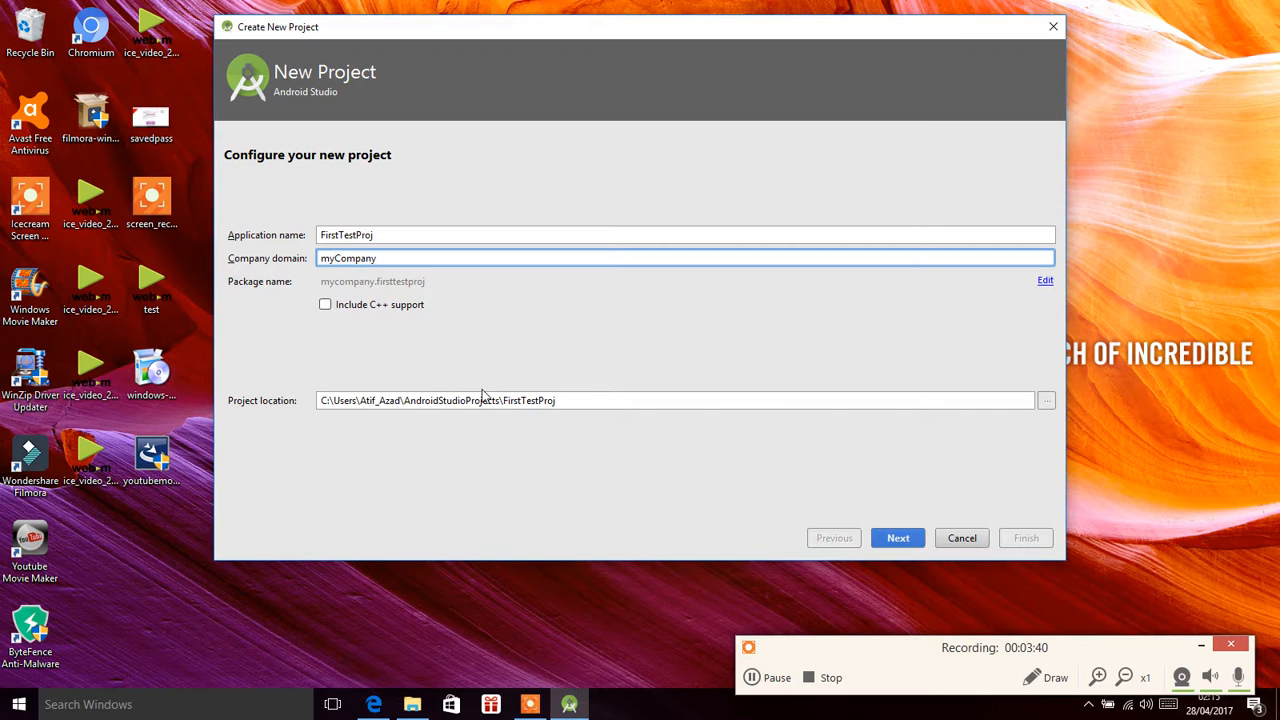
Review the project location chooser, keep the default folder, and continue to the target device settings
{"action": "left_click", "coordinate": [563, 400]}
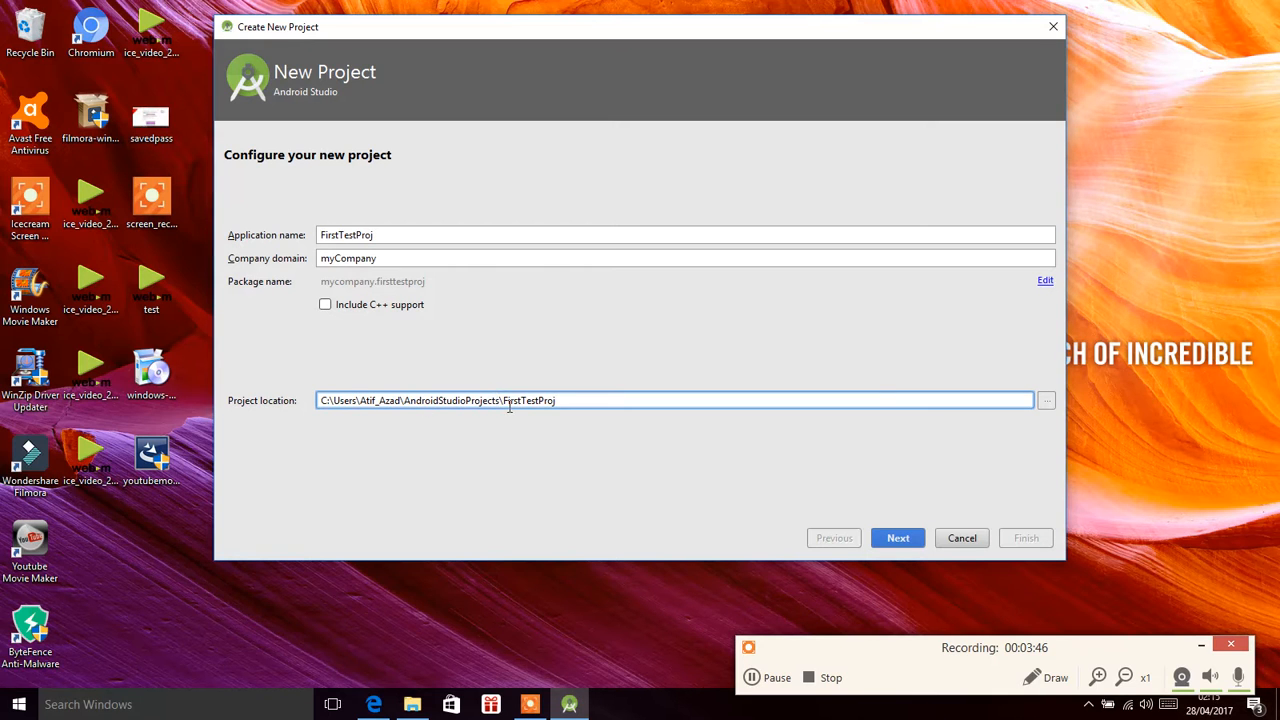
{"action": "left_click", "coordinate": [1045, 401]}
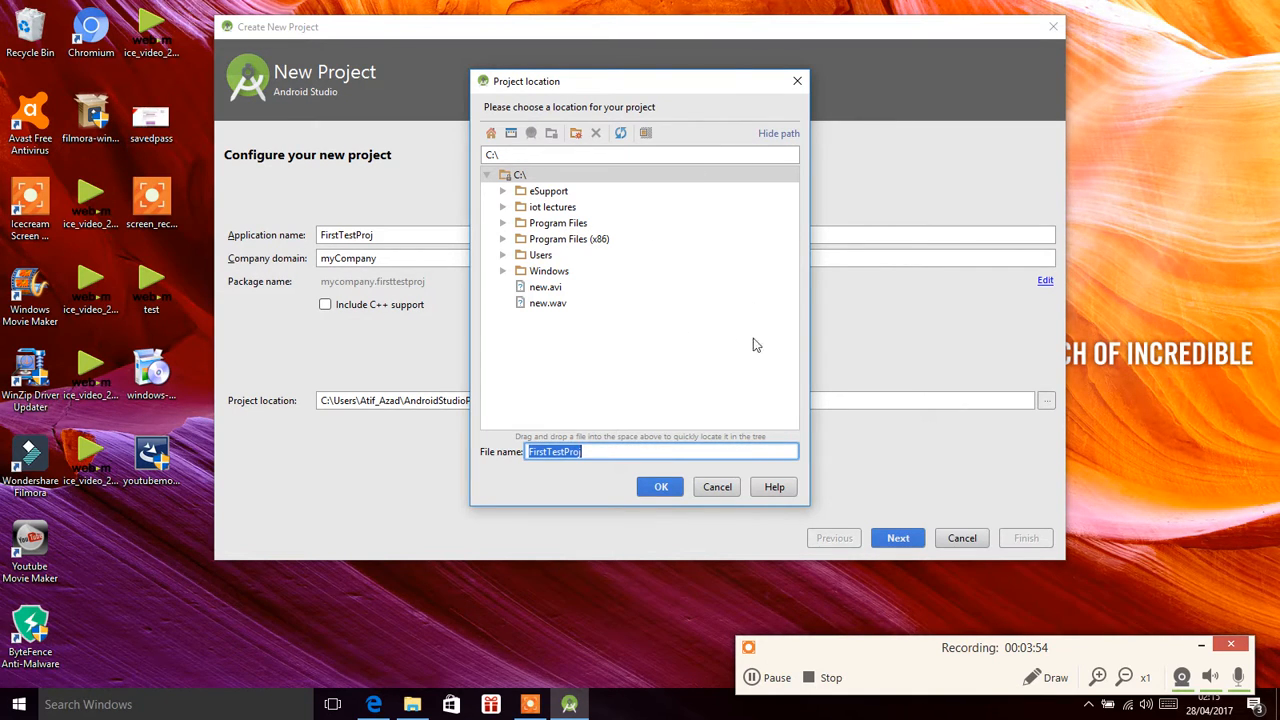
{"action": "left_click", "coordinate": [798, 81]}
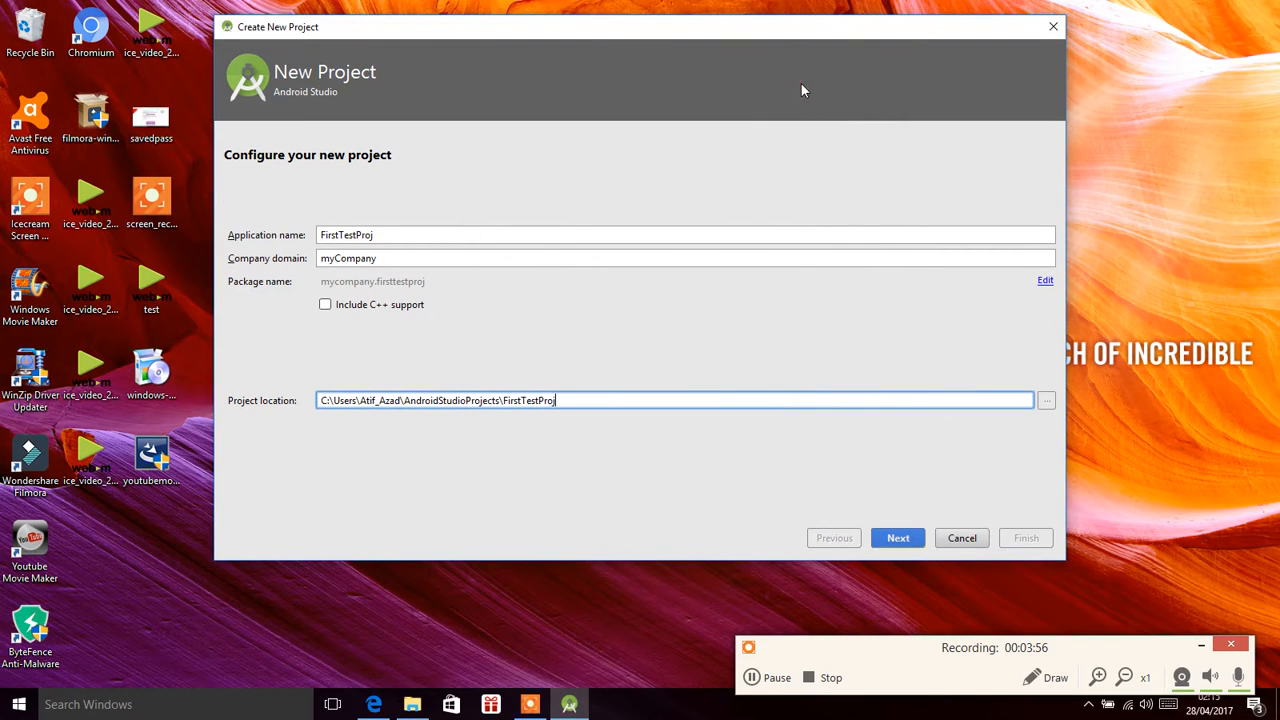
{"action": "left_click", "coordinate": [894, 540]}
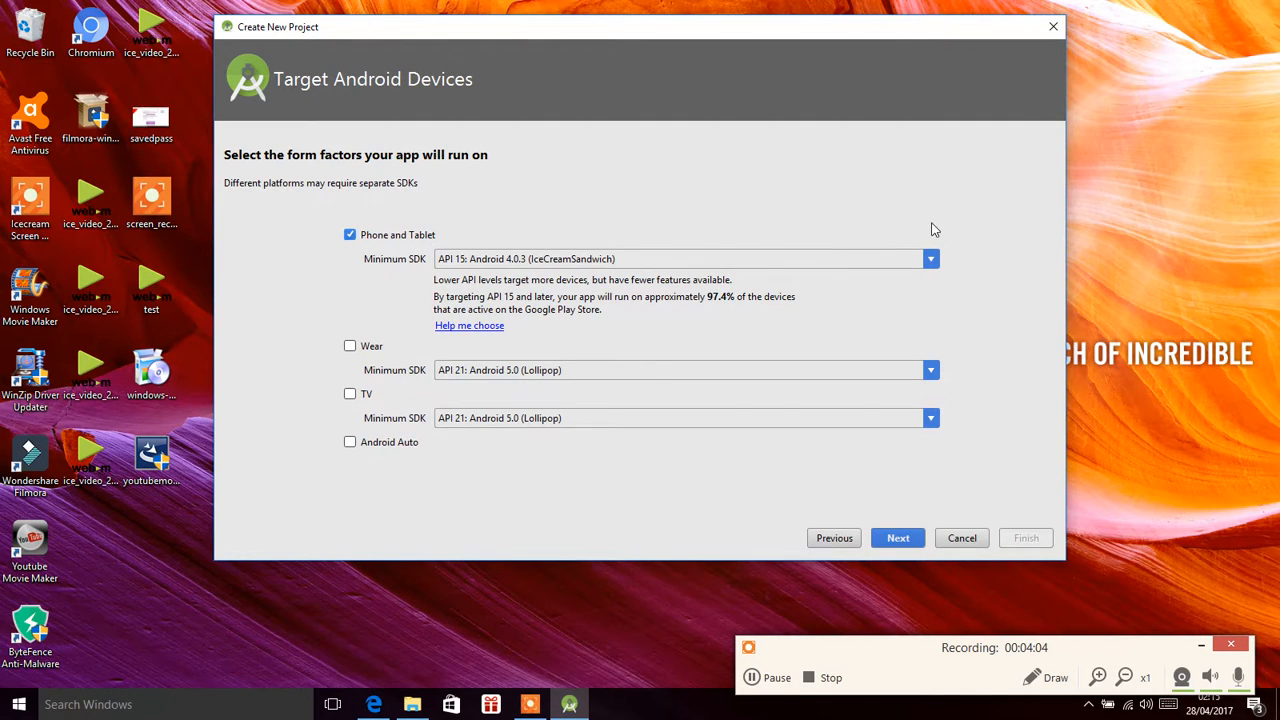
Try API 14: Android 4.0 as the Phone and Tablet minimum SDK, and return it to API 15: Android 4.0.3 (IceCreamSandwich)
{"action": "left_click", "coordinate": [931, 260]}
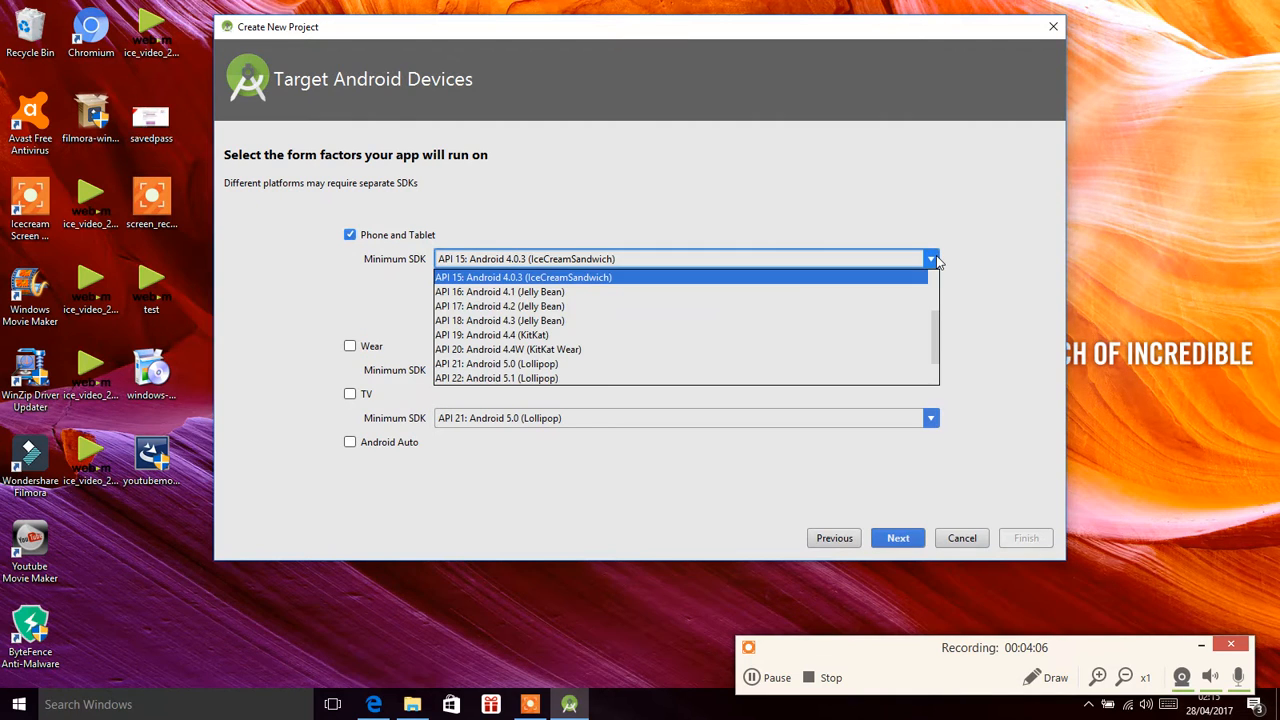
{"action": "mouse_move", "coordinate": [933, 322]}
{"action": "left_mouse_down"}
{"action": "mouse_move", "coordinate": [933, 286]}
{"action": "mouse_move", "coordinate": [938, 336]}
{"action": "left_mouse_up"}
{"action": "scroll", "coordinate": [800, 335], "scroll_direction": "up", "scroll_amount": 2}
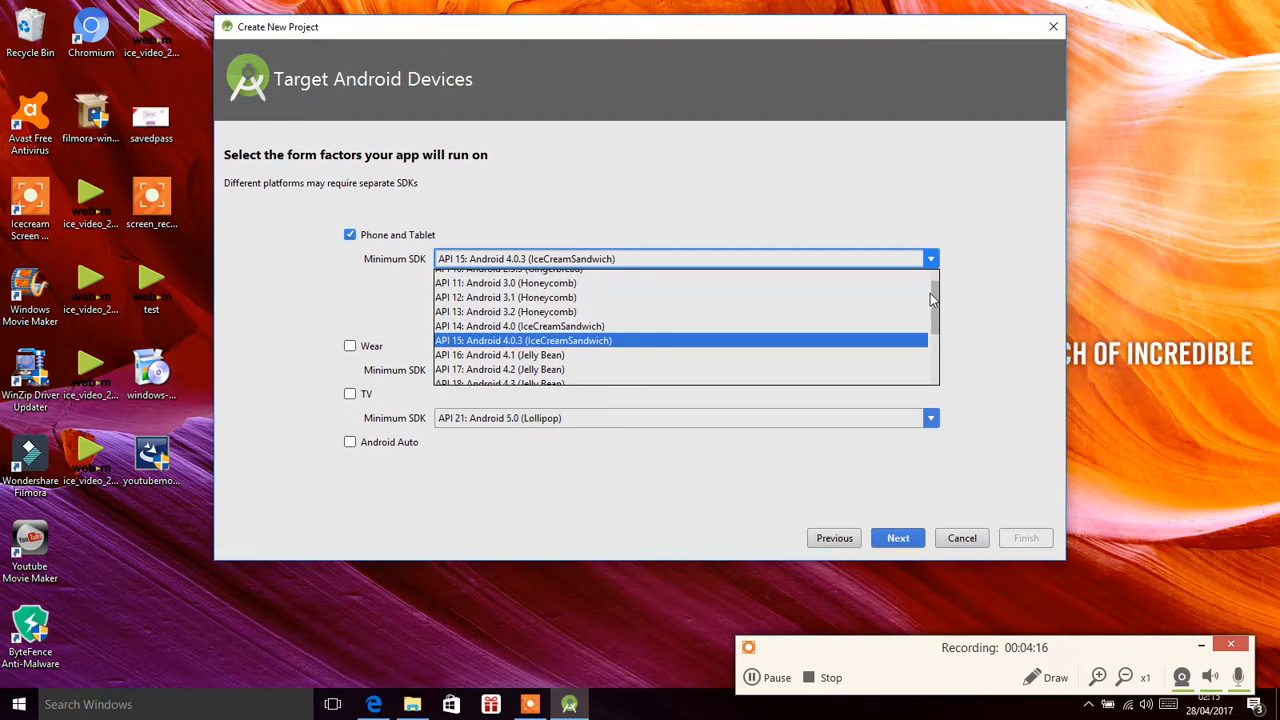
{"action": "left_click", "coordinate": [762, 333]}
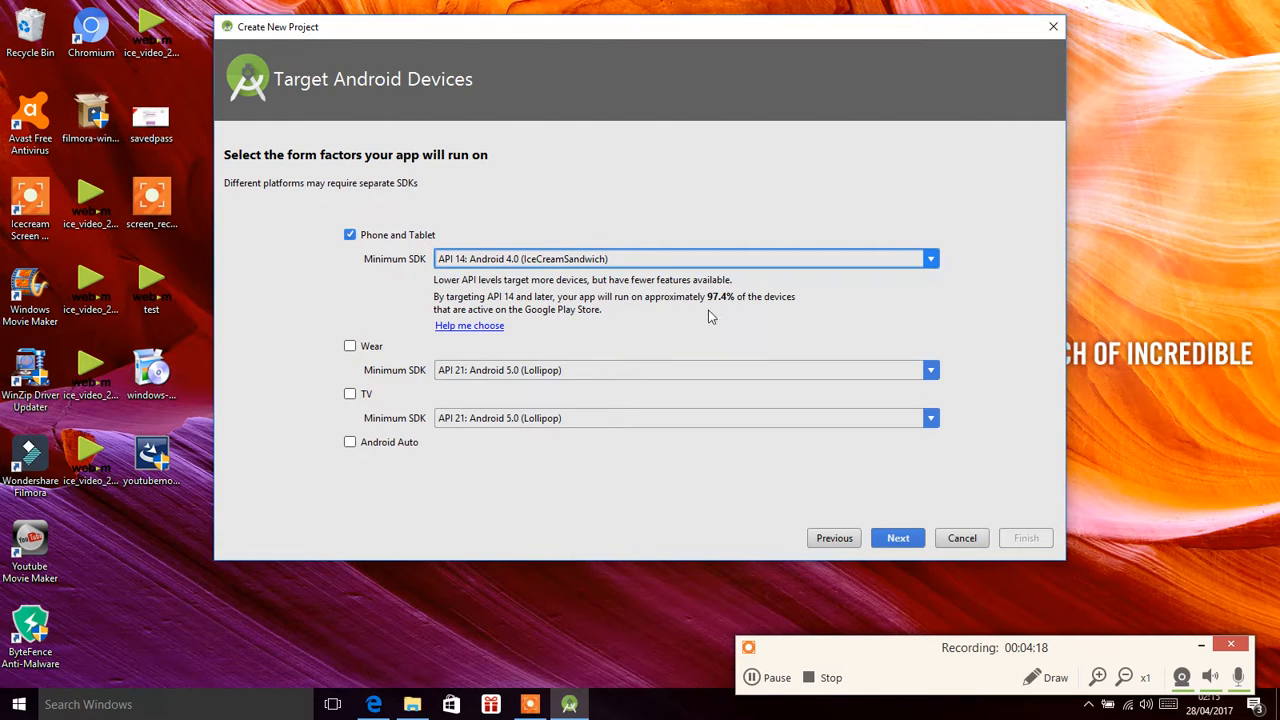
{"action": "left_click", "coordinate": [928, 258]}
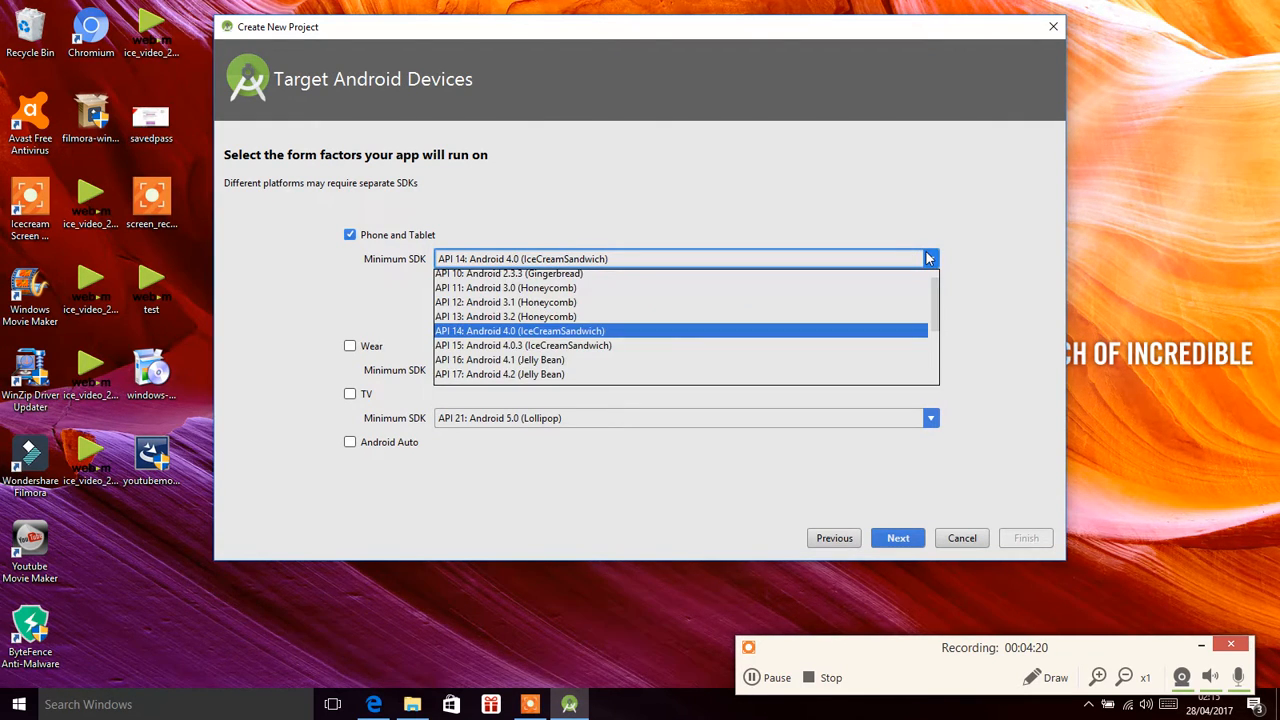
{"action": "left_click", "coordinate": [840, 348]}
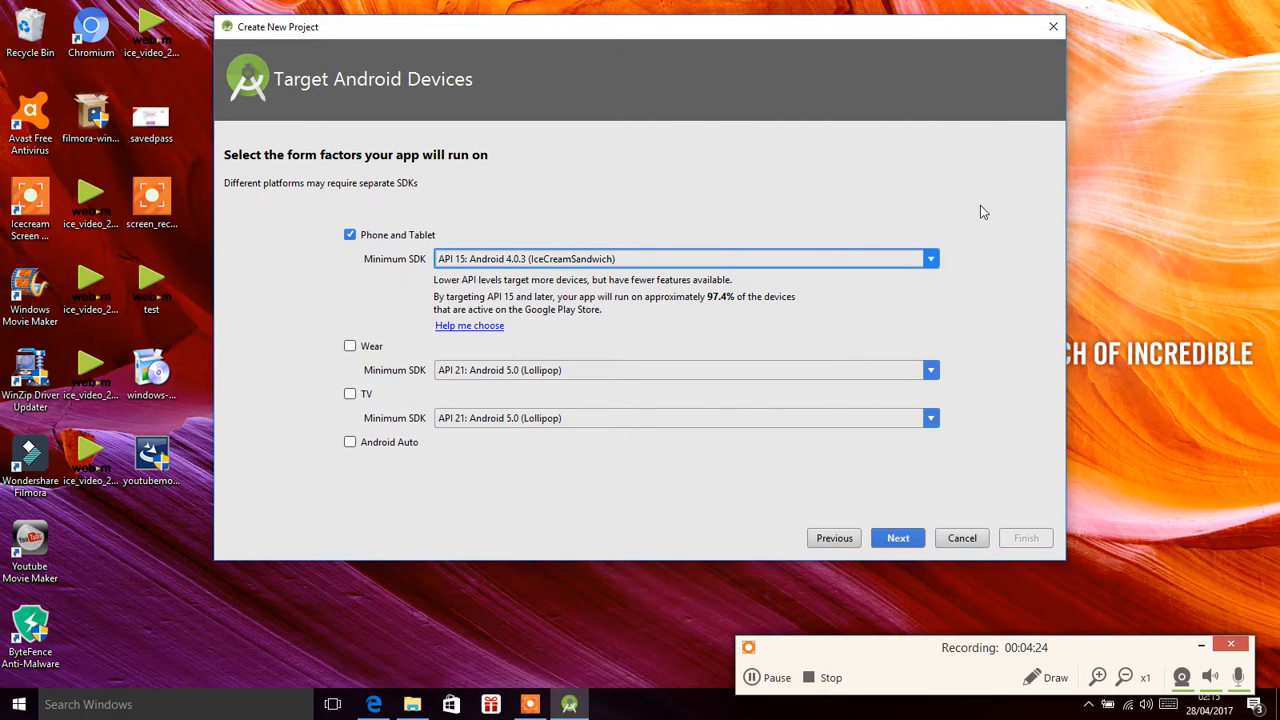